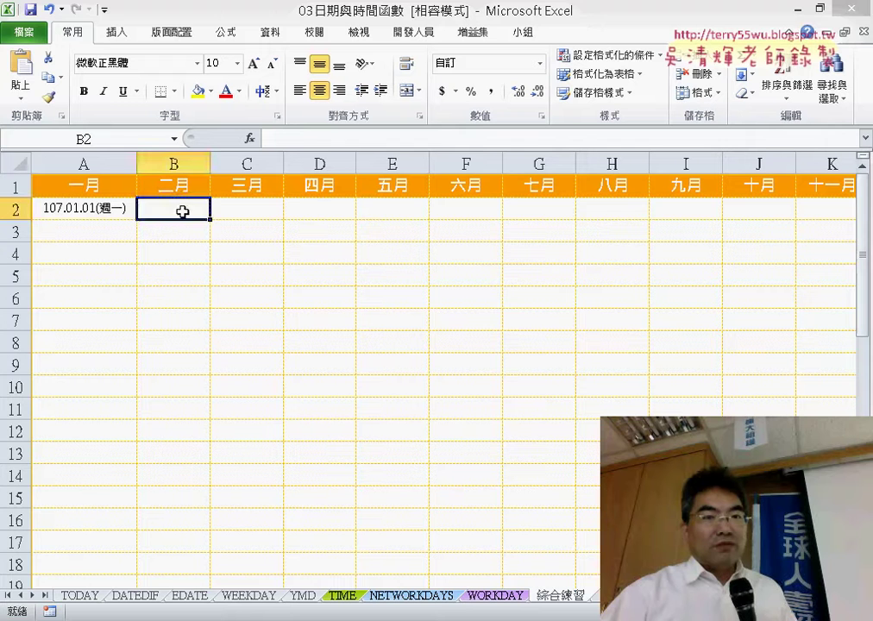
- Enter =EDATE(A2,1) in B2 so it shows the first day of the next month
click(252, 139)
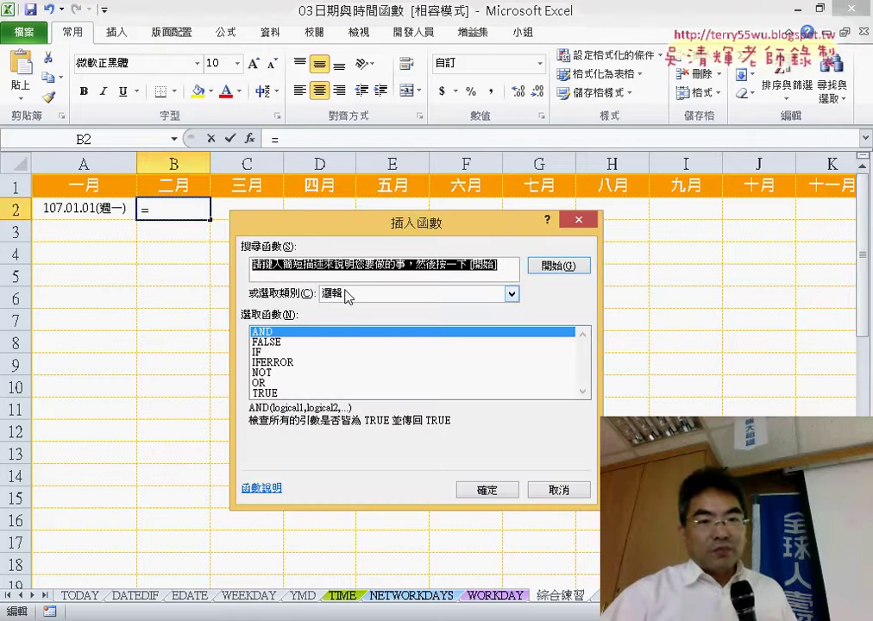
click(348, 294)
click(348, 303)
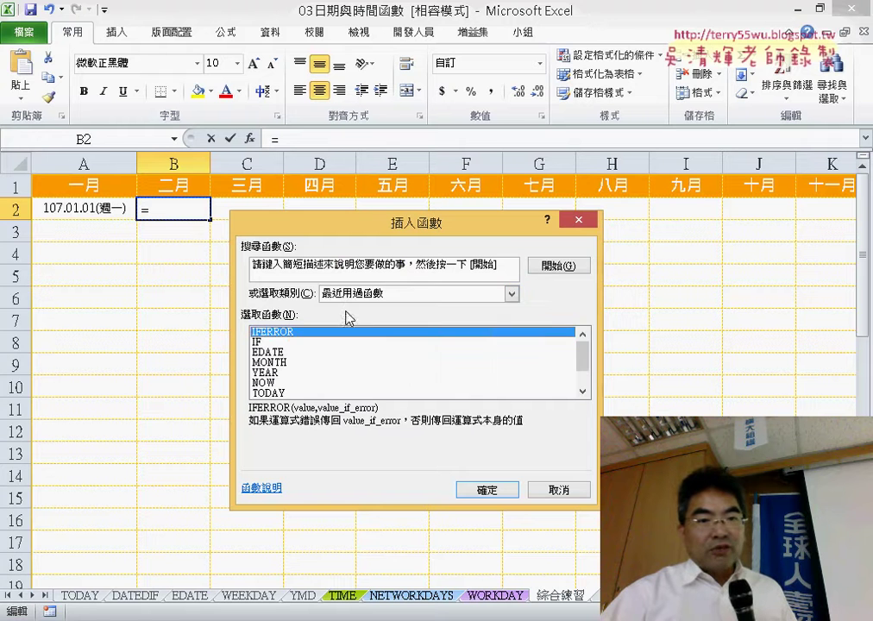
double_click(285, 354)
click(83, 208)
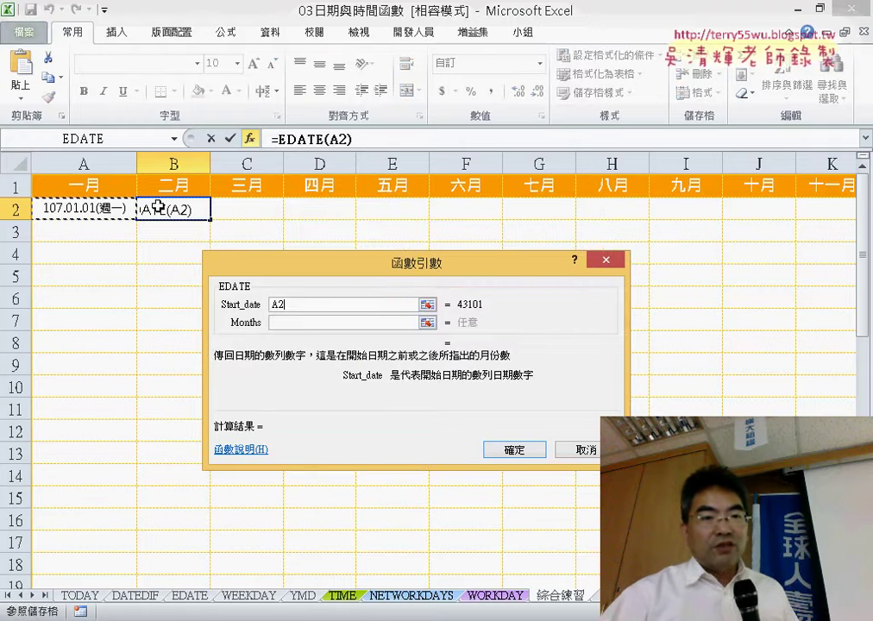
click(316, 322)
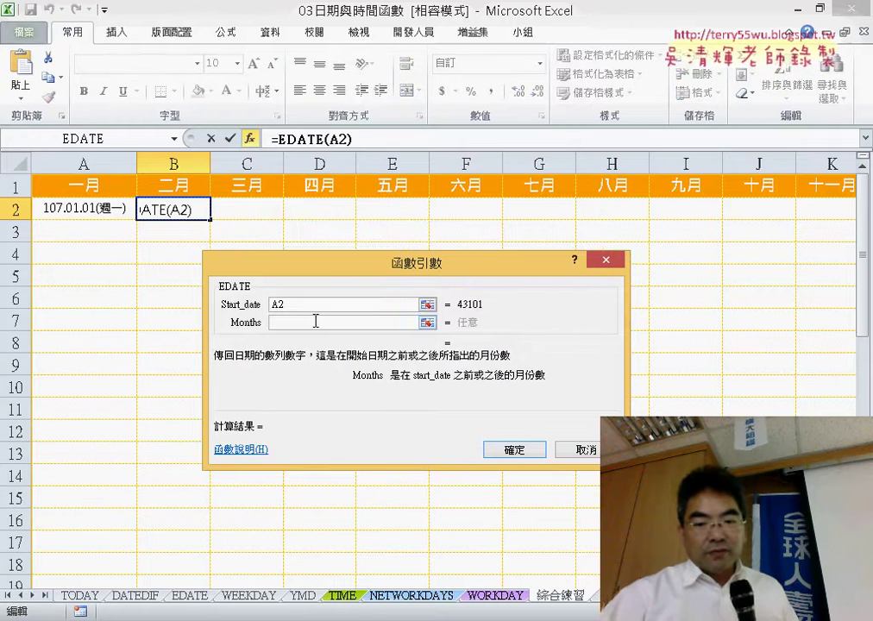
text(1)
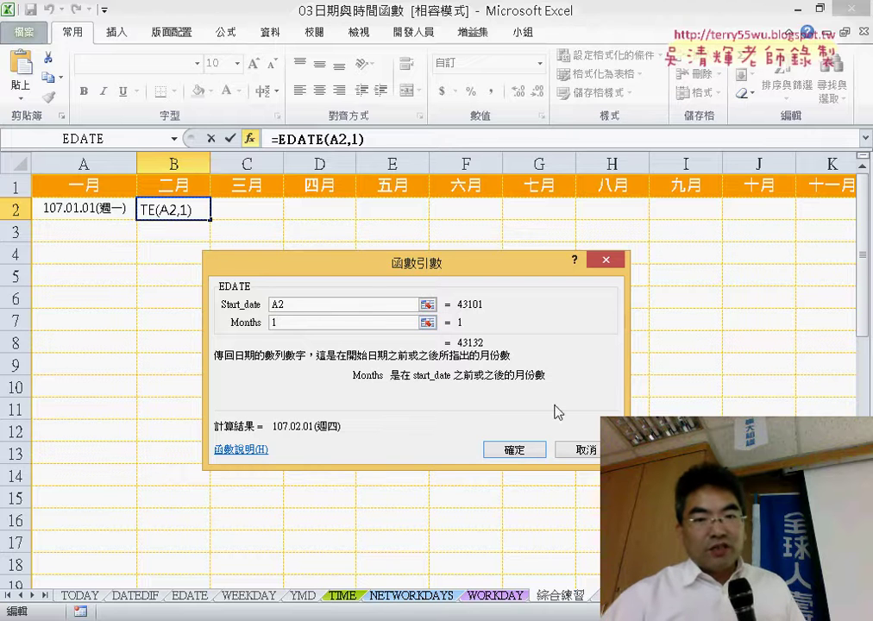
click(518, 451)
- Copy the B2 formula across to L2 and auto-fit the column widths
drag(252, 222, 770, 203)
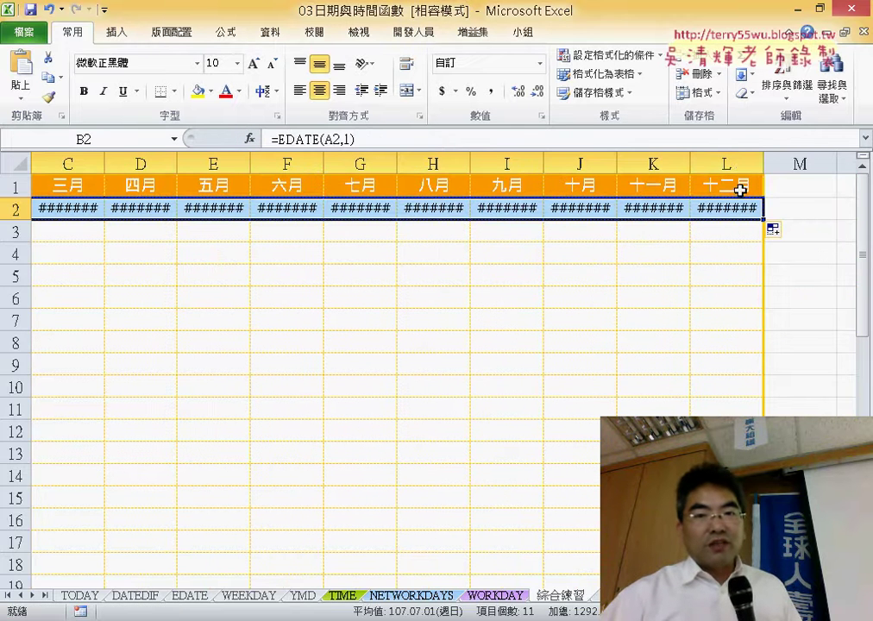
click(699, 93)
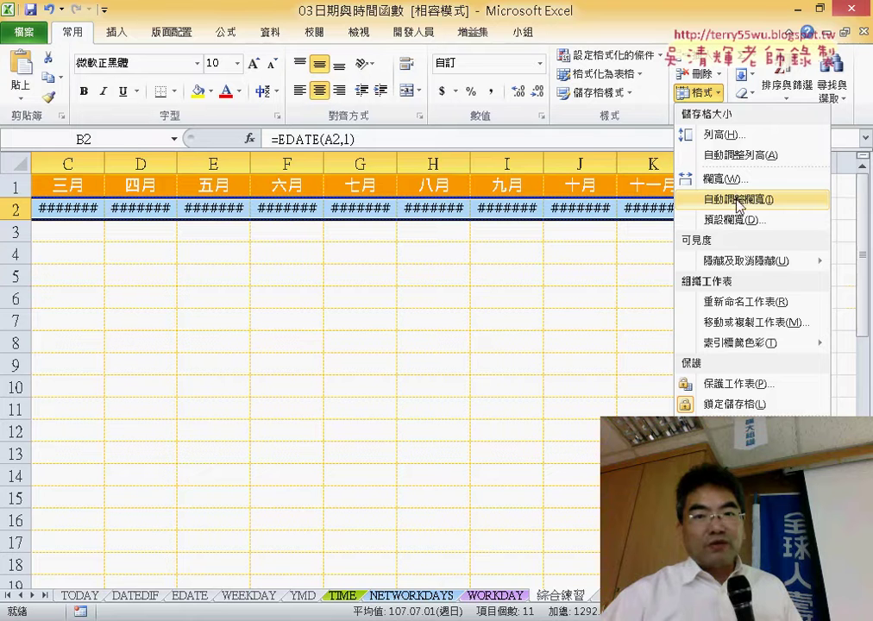
click(738, 200)
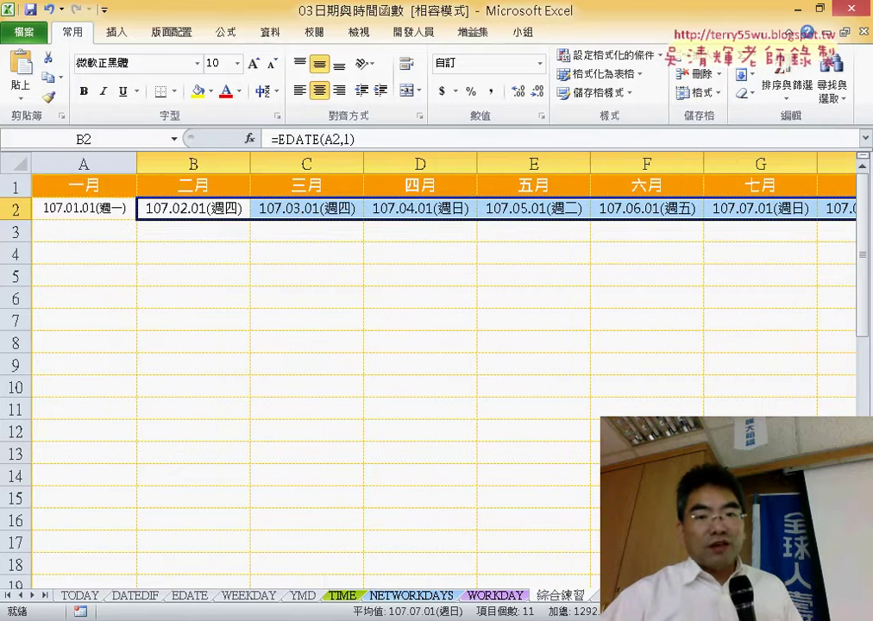
click(103, 236)
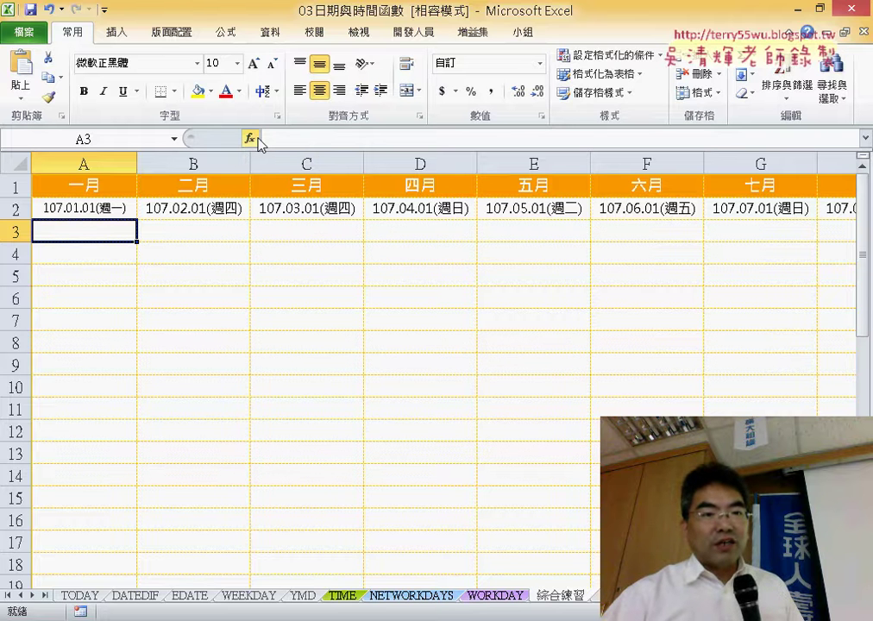
- Start an IF formula in A3 with the logical test month(A2)<>month(A2+1)
click(258, 139)
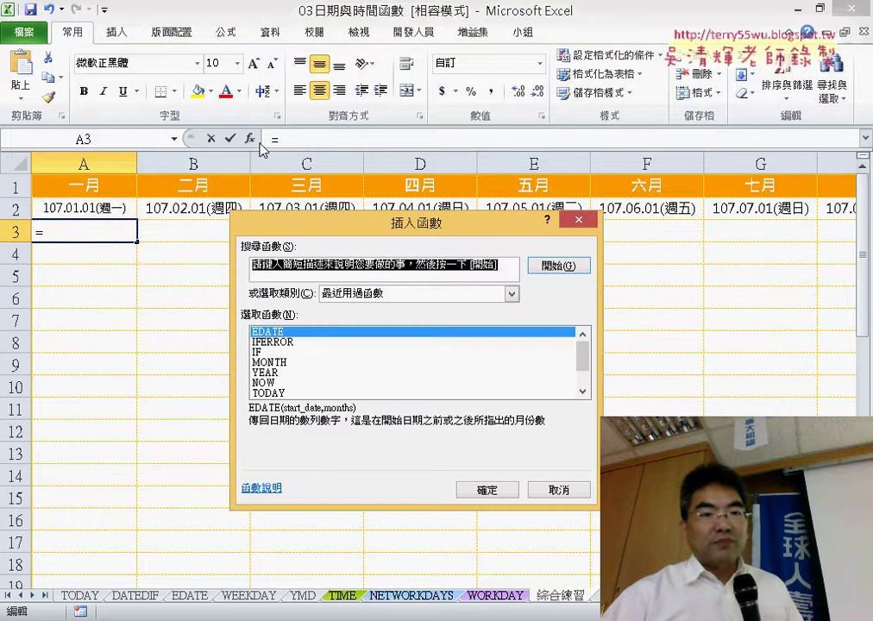
double_click(259, 353)
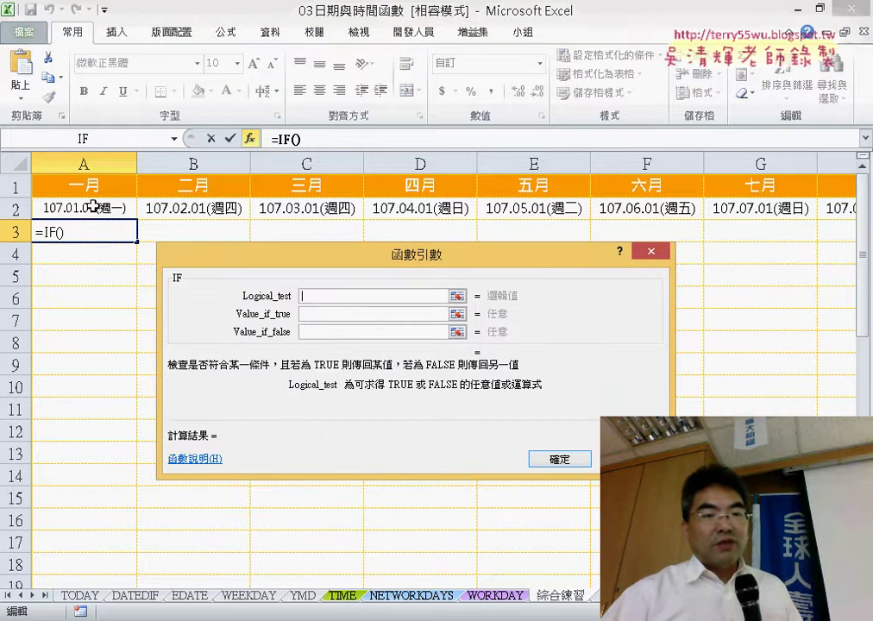
text(mon)
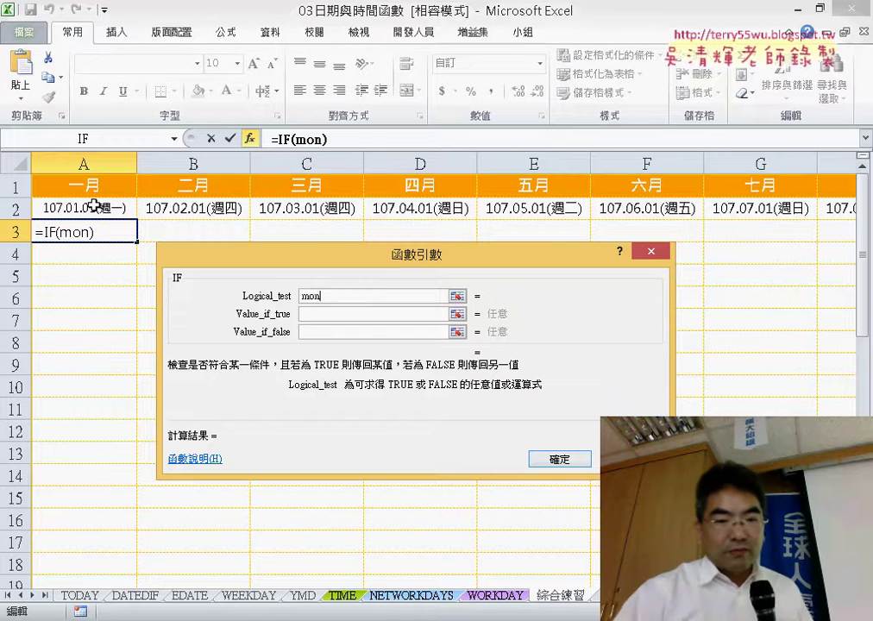
text(th()
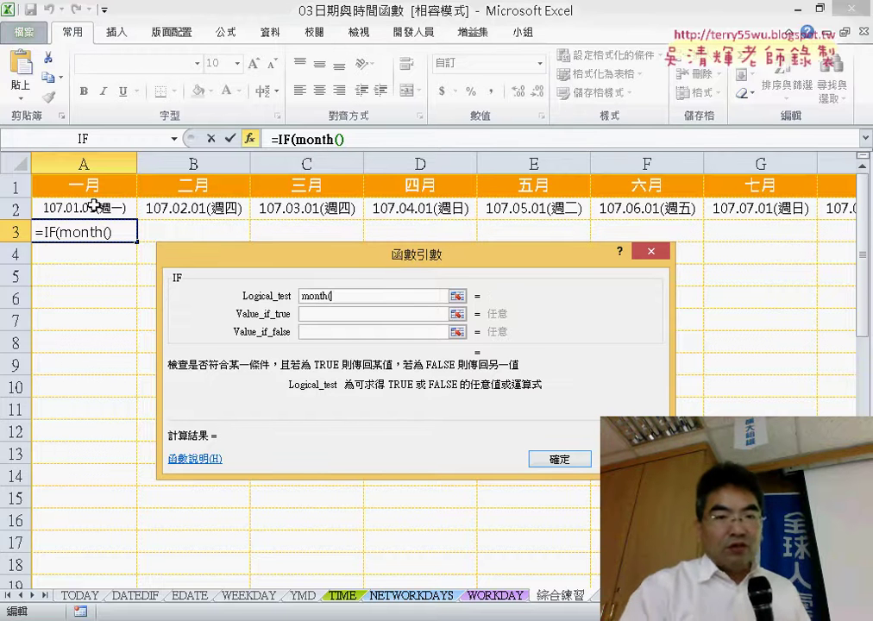
click(95, 203)
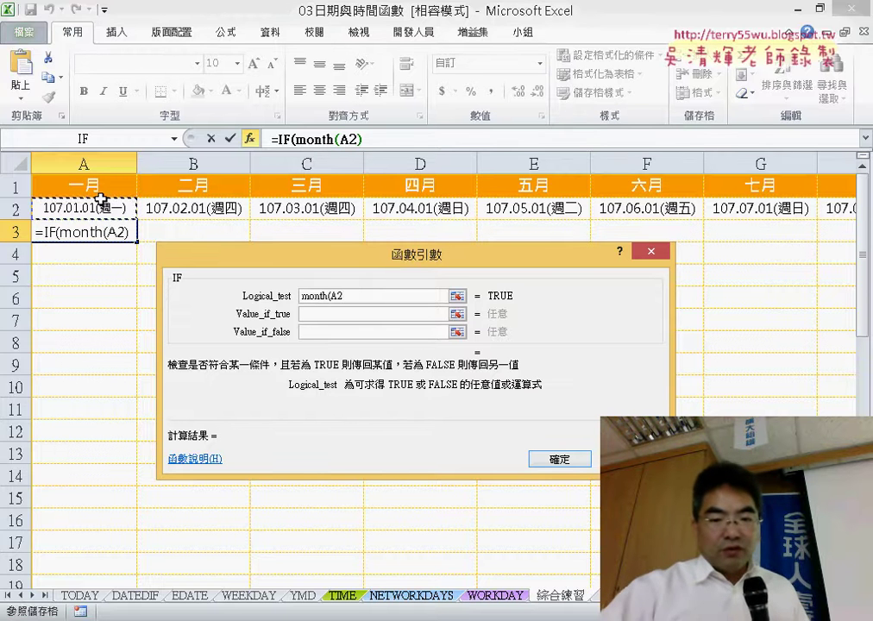
text())
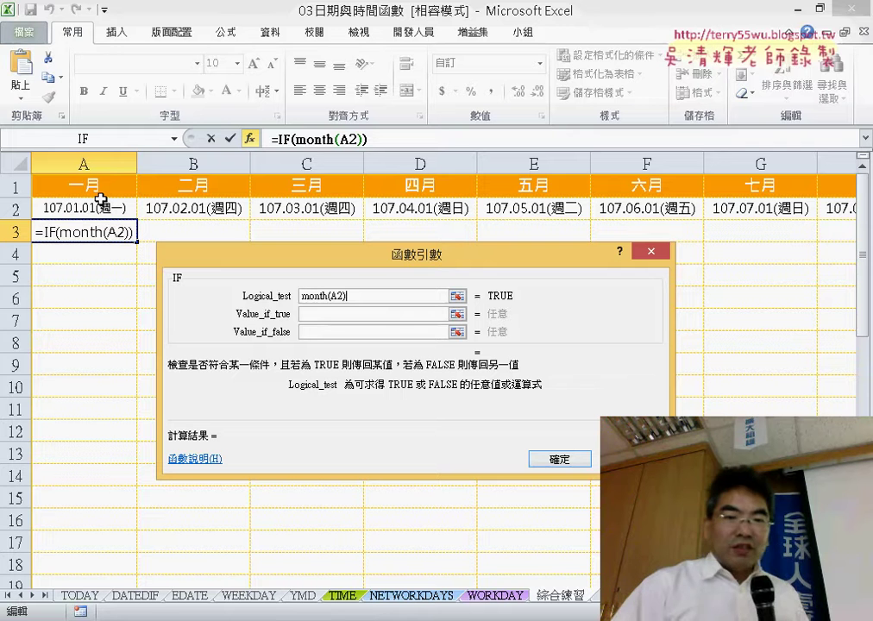
text(<>)
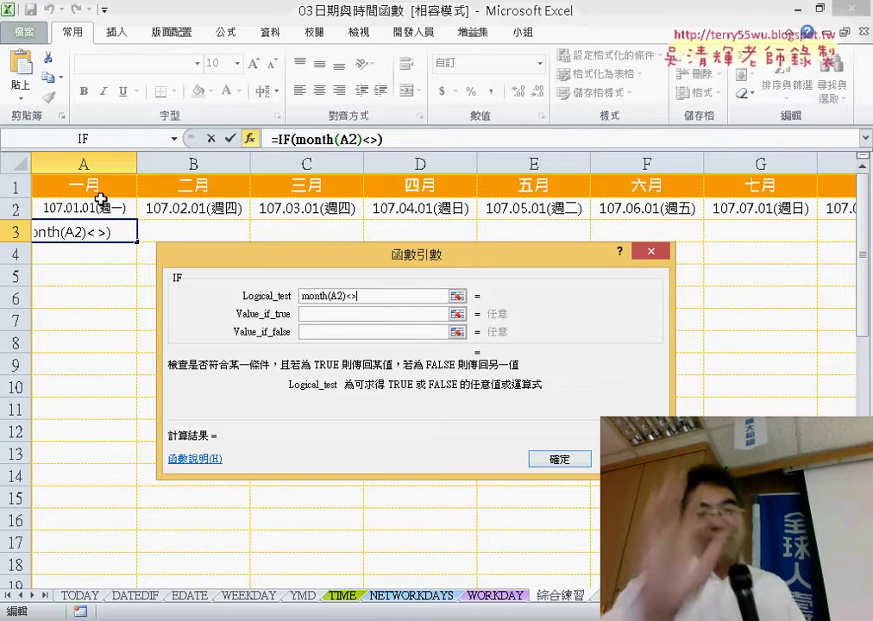
key(BackSpace)
key(BackSpace)
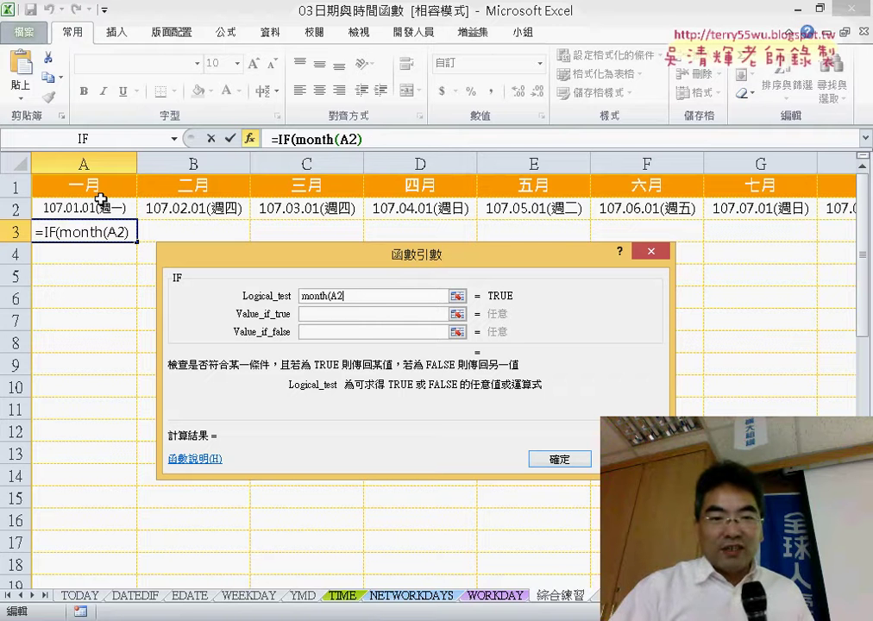
text()=)
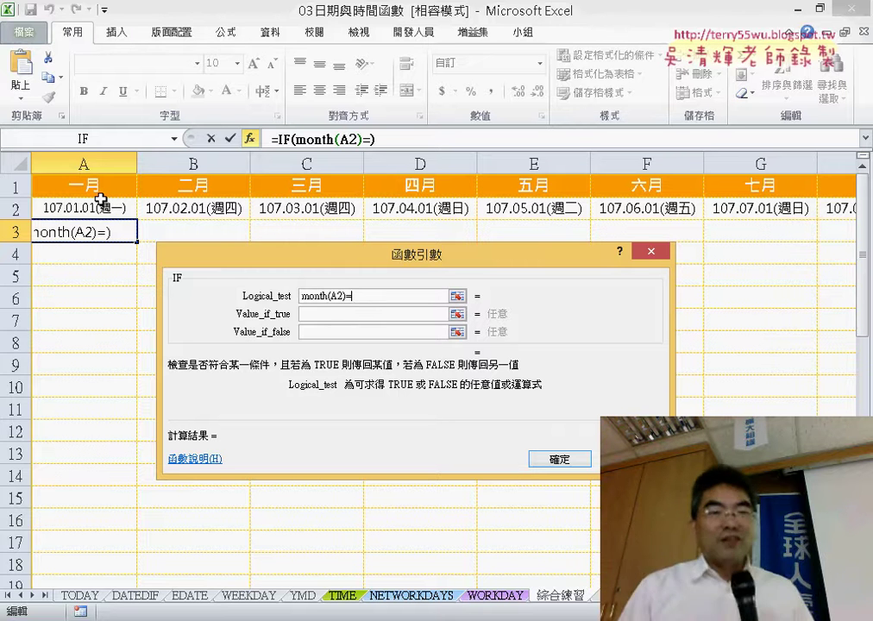
key(BackSpace)
text(<>)
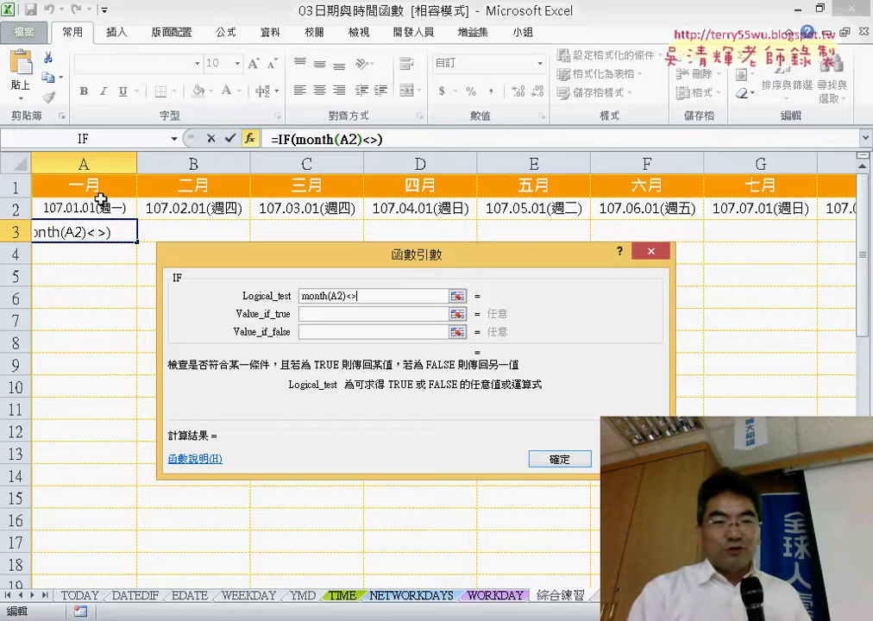
text(mont)
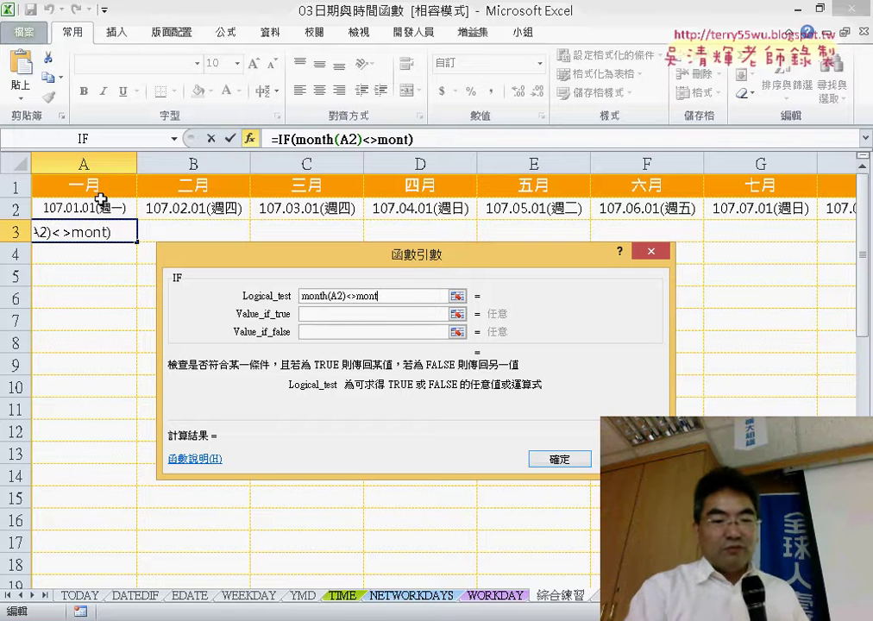
text(h()
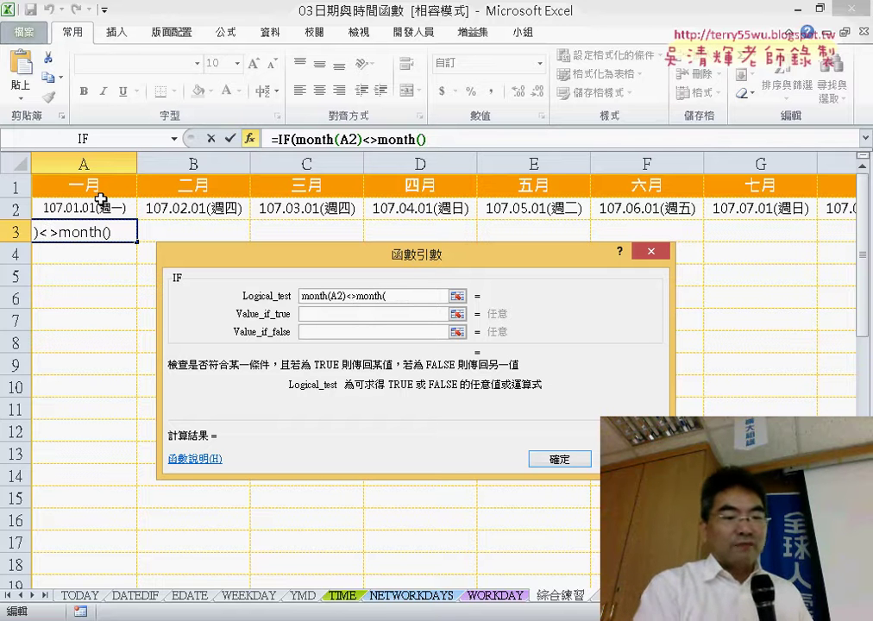
click(101, 199)
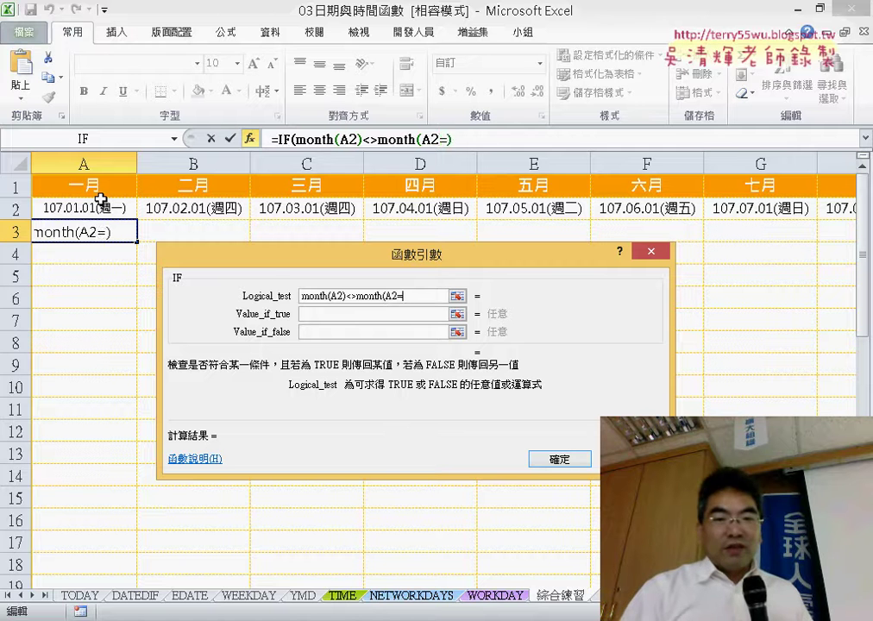
text(+1)
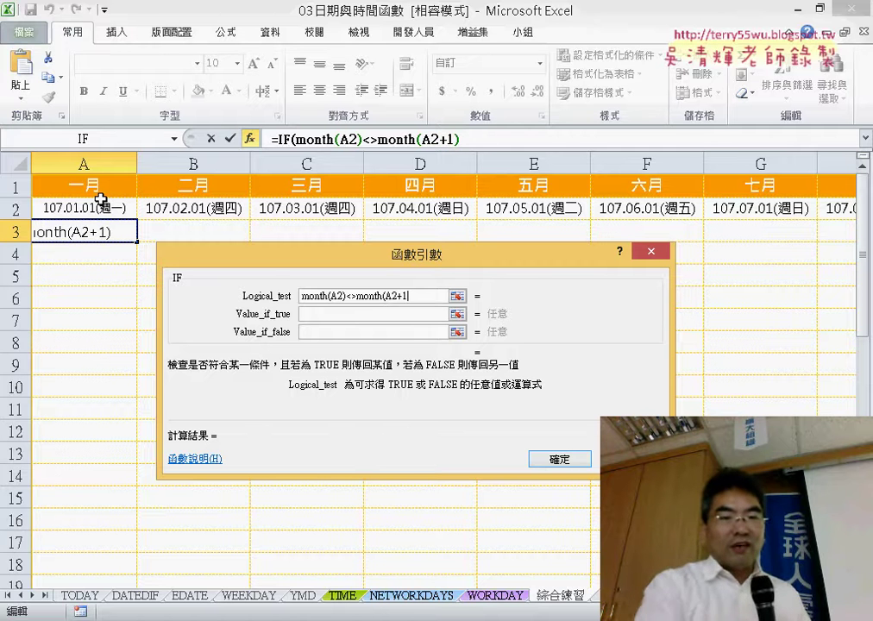
text())
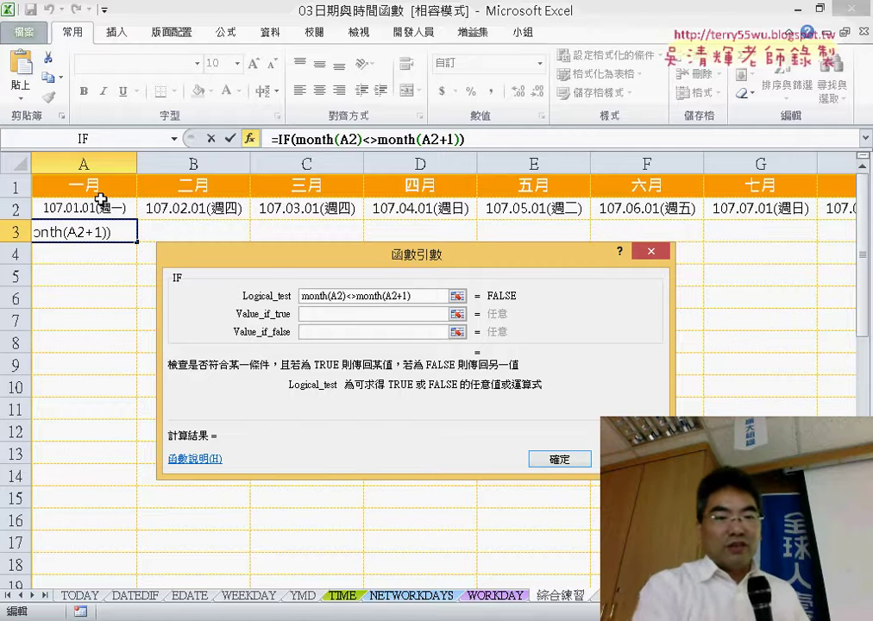
key(Tab)
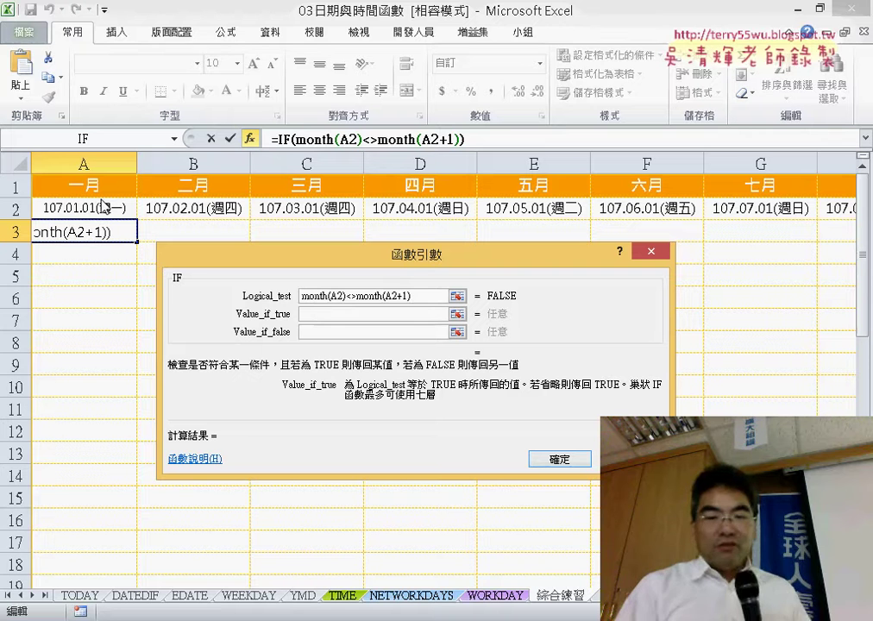
- Finish the IF with "" if true and A2+1 if false, giving 107.01.02(週二)
text("")
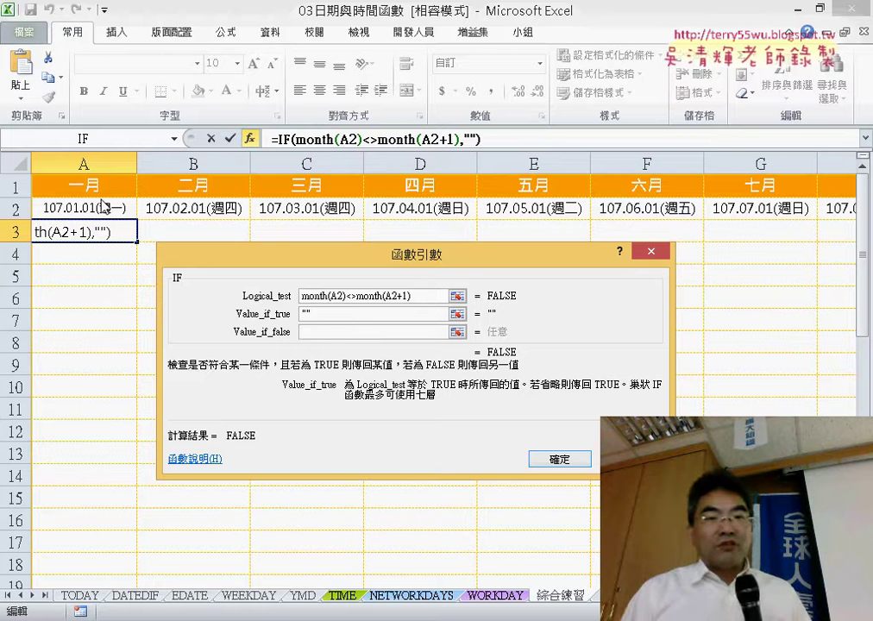
key(Tab)
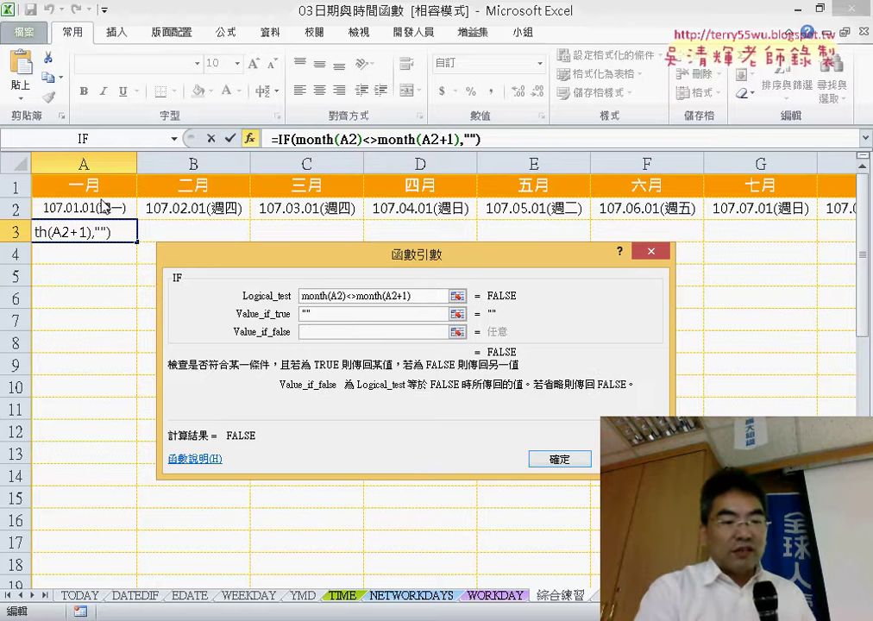
text(A2)
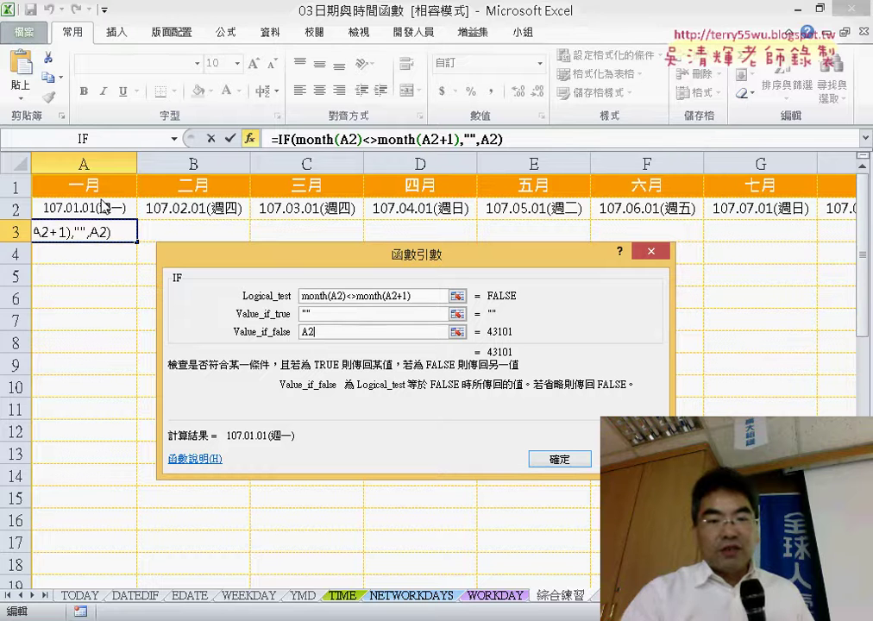
text(+1)
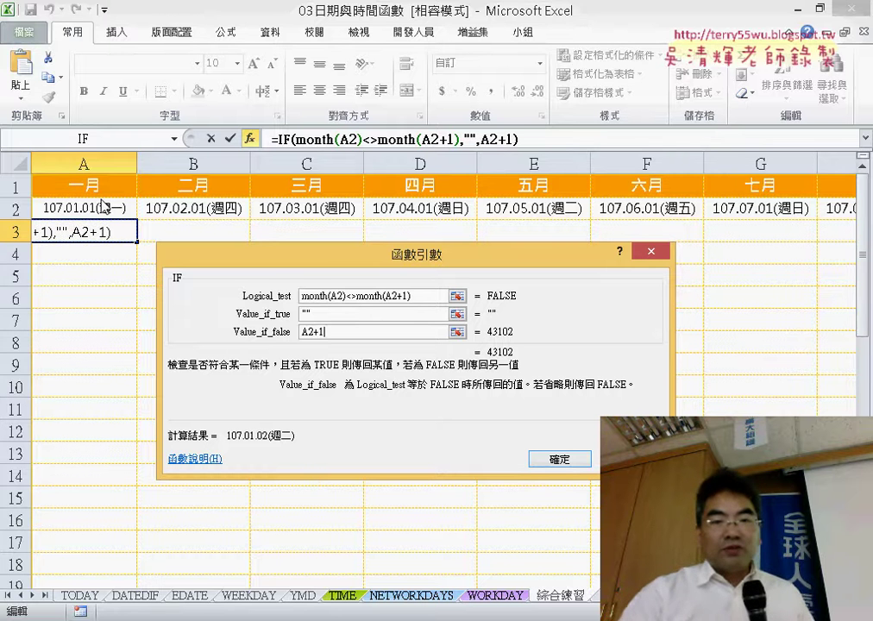
click(560, 459)
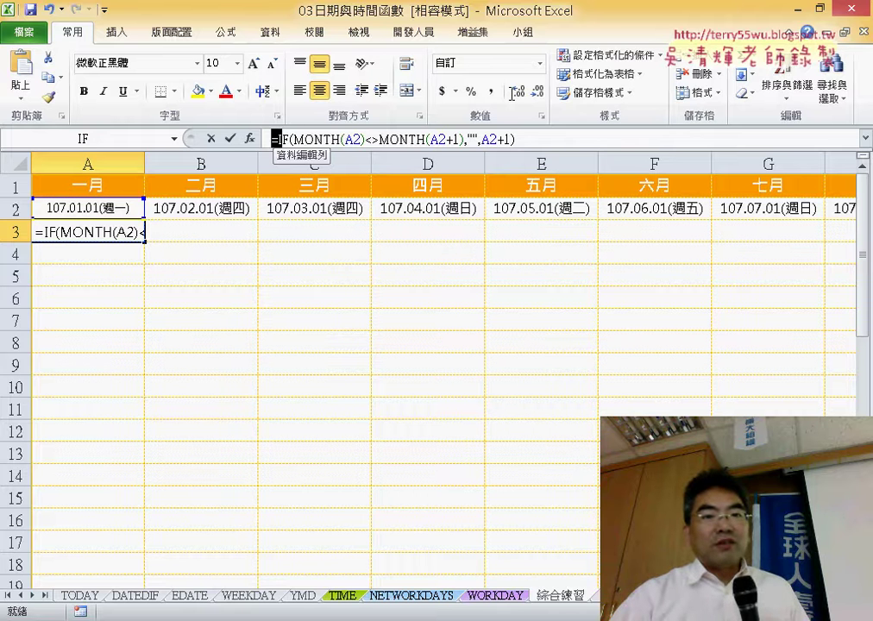
drag(283, 139, 552, 136)
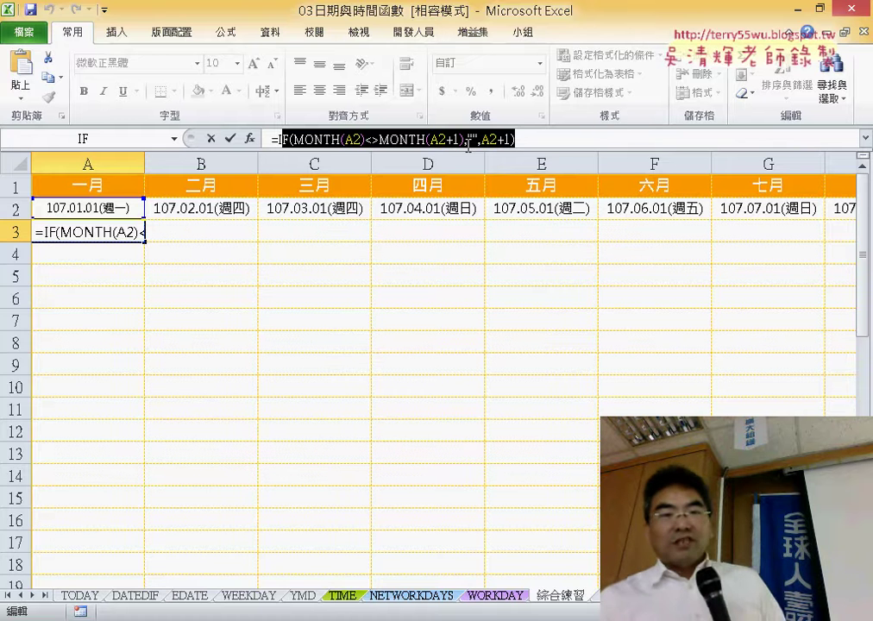
- Cut the IF formula text out of A3, leaving only the equals sign
right_click(471, 142)
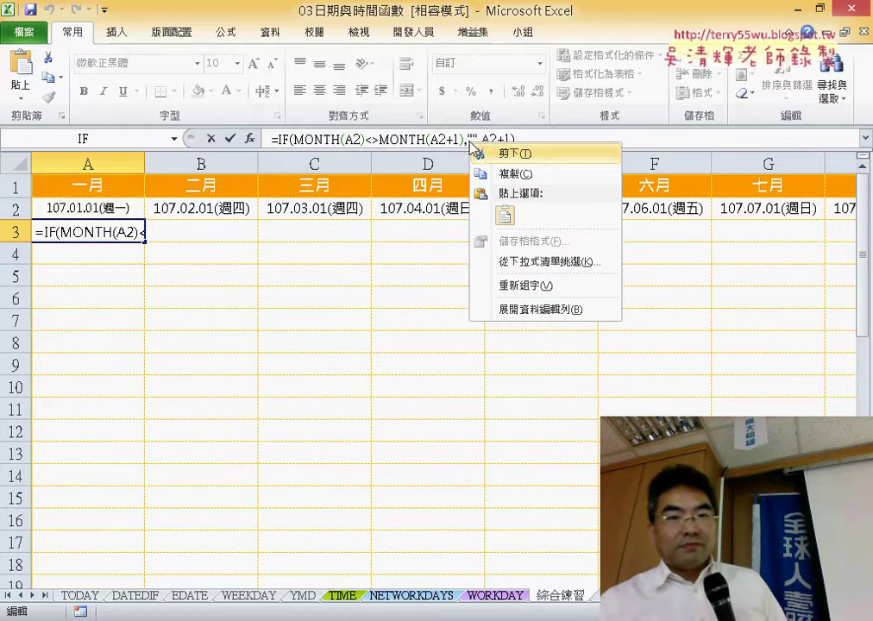
click(547, 155)
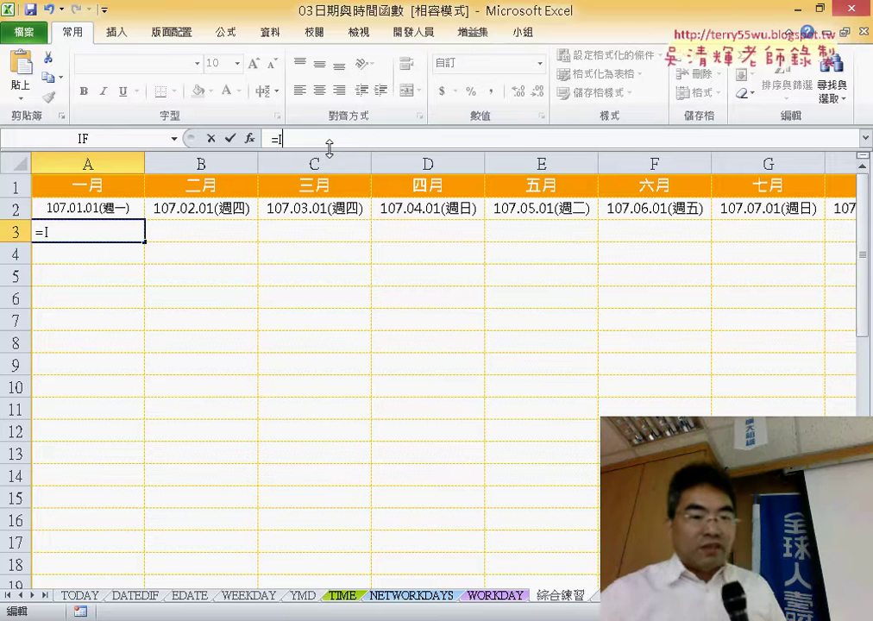
key(ctrl+z)
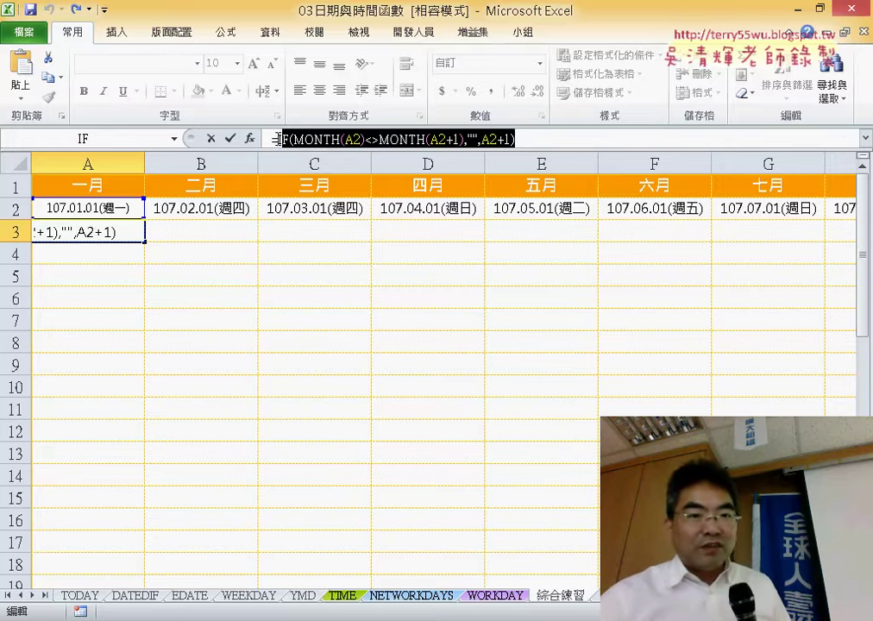
drag(276, 139, 271, 139)
shift+click(553, 139)
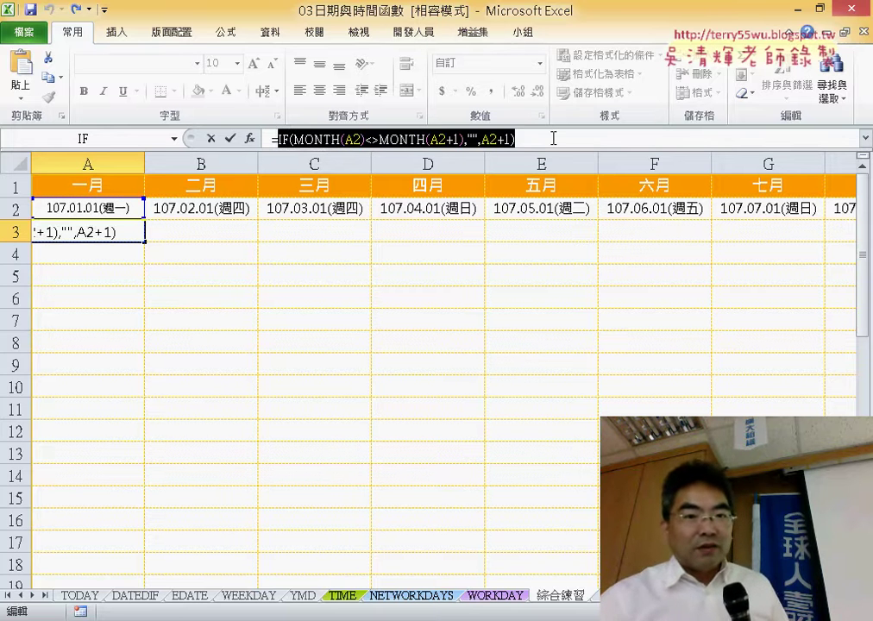
right_click(498, 140)
click(515, 151)
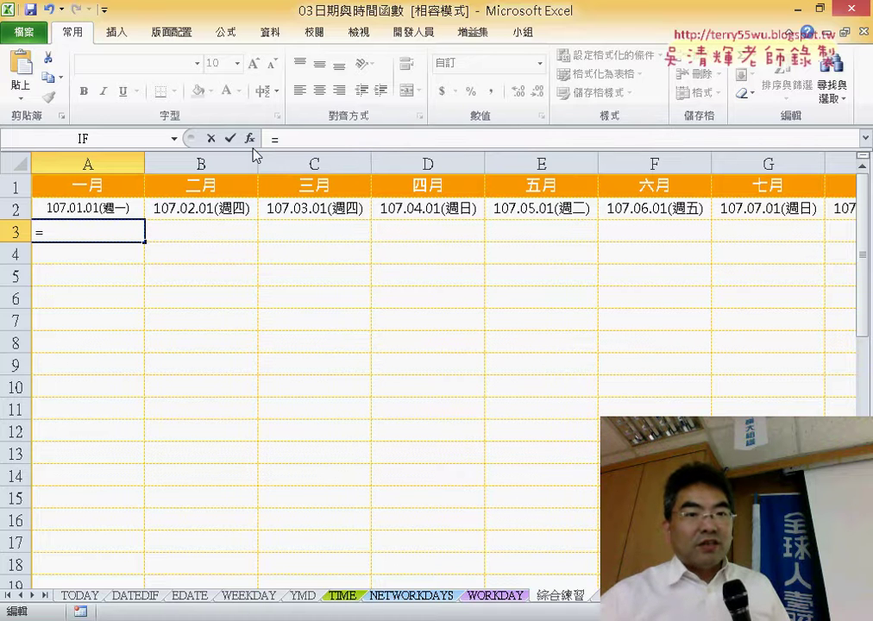
- Insert IFERROR with the pasted IF formula as Value and "" as Value_if_error
click(249, 138)
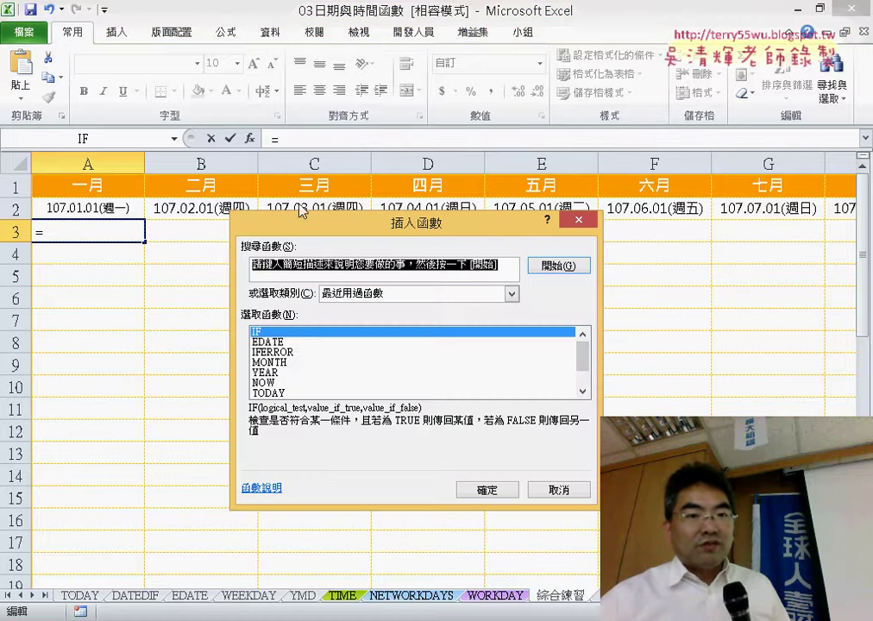
click(285, 352)
click(486, 489)
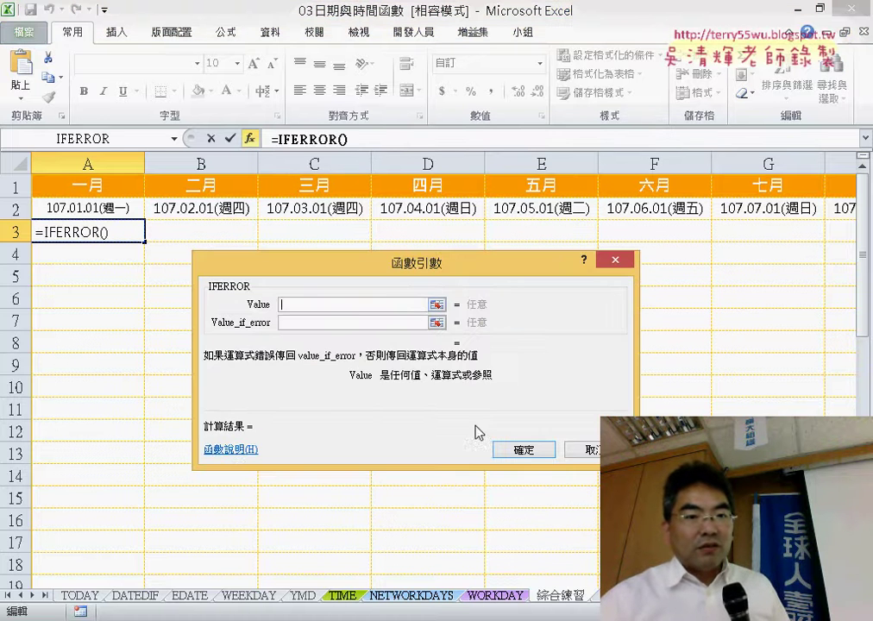
right_click(376, 303)
click(355, 354)
click(376, 325)
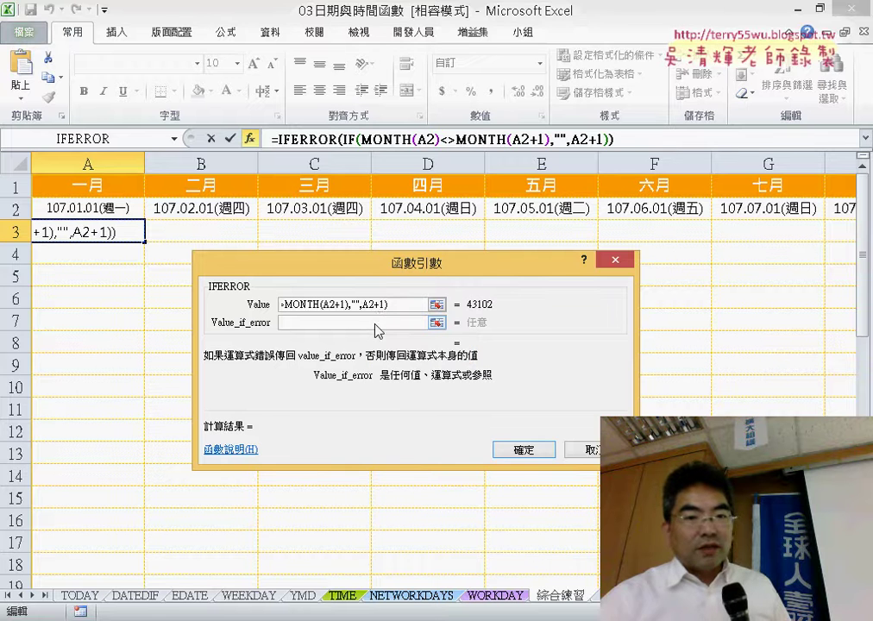
text("")
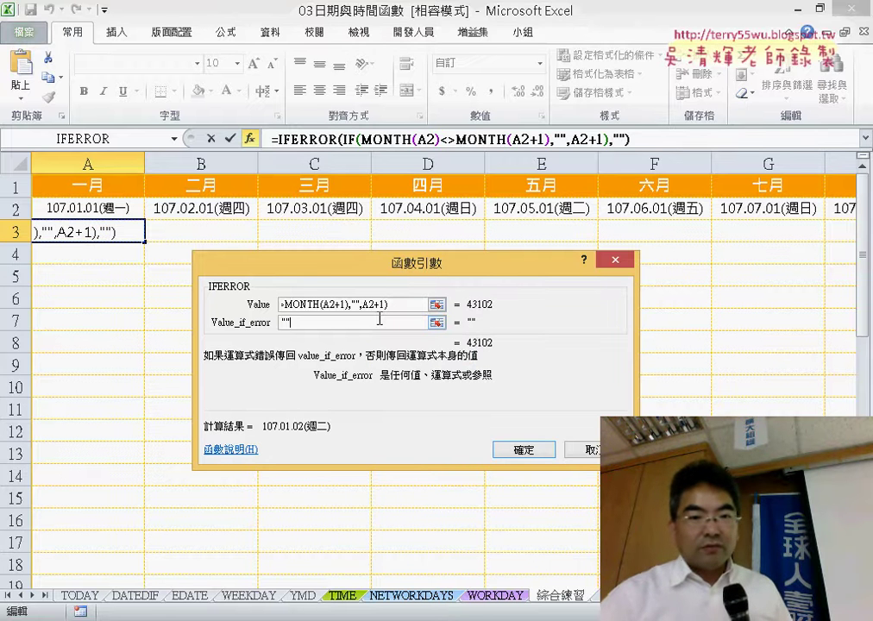
click(524, 450)
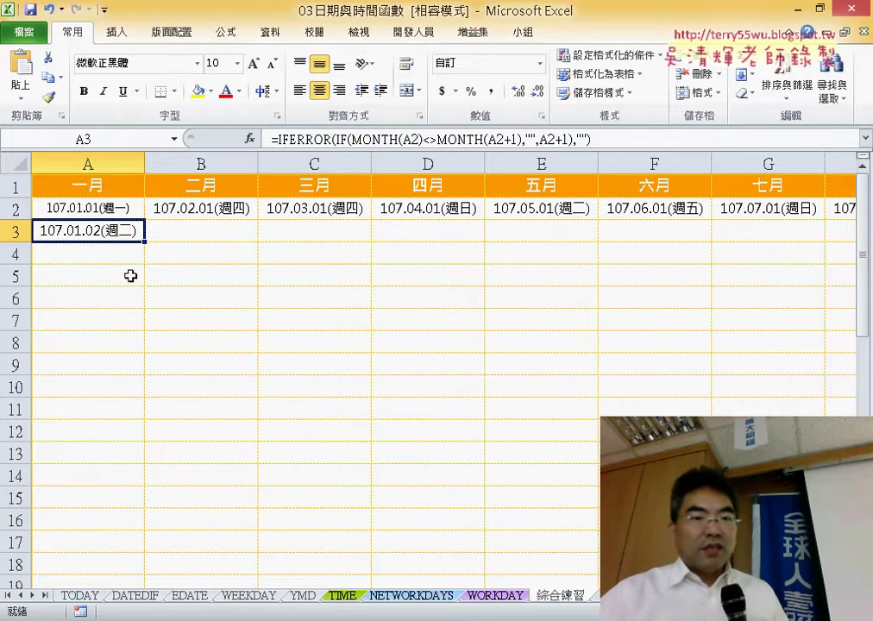
- Fill A3's formula down to row 32, then undo the fills and the IFERROR wrapper
mouse_move(144, 245)
mouse_down()
mouse_move(171, 432)
mouse_move(152, 420)
mouse_move(278, 417)
mouse_up()
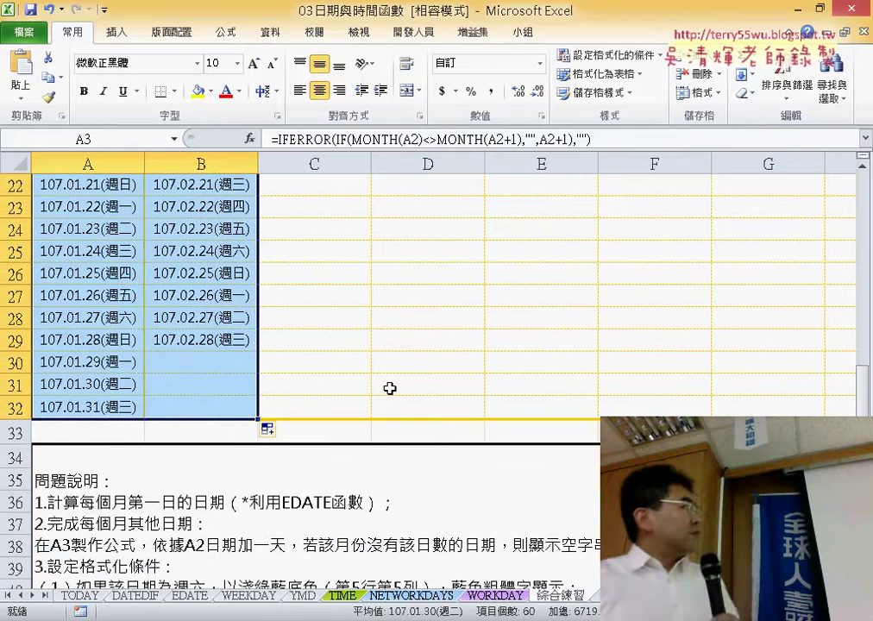
scroll(387, 388, down, 1)
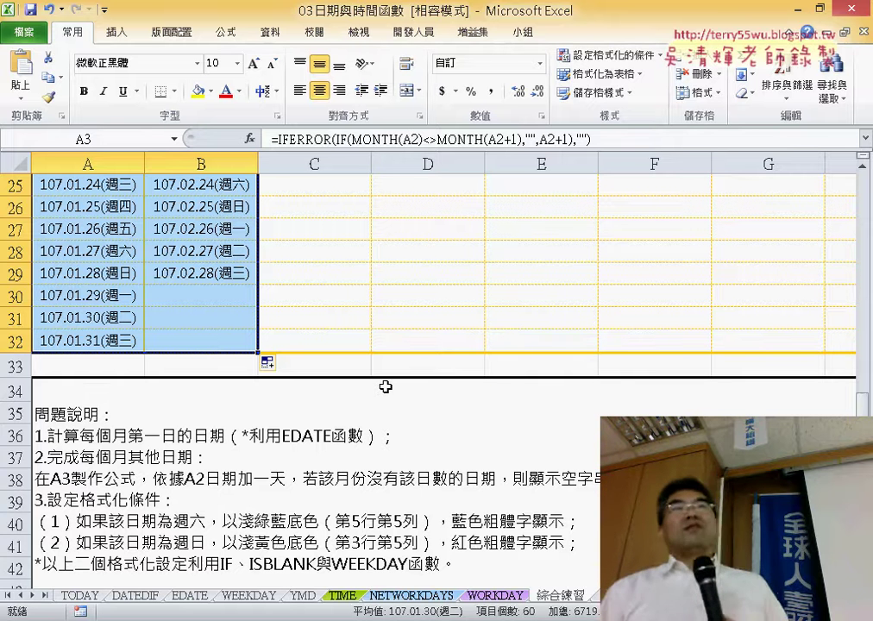
key(ctrl+z)
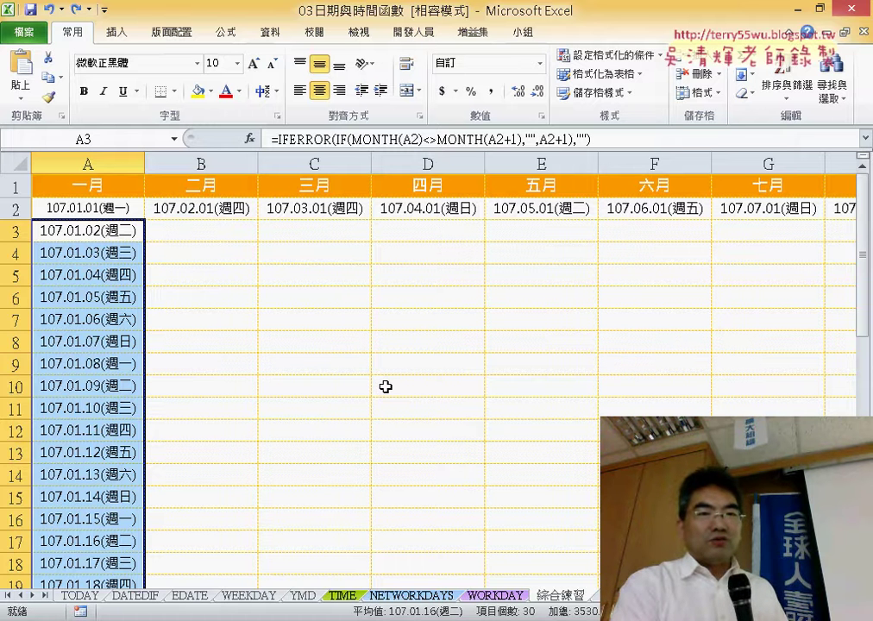
key(ctrl+z)
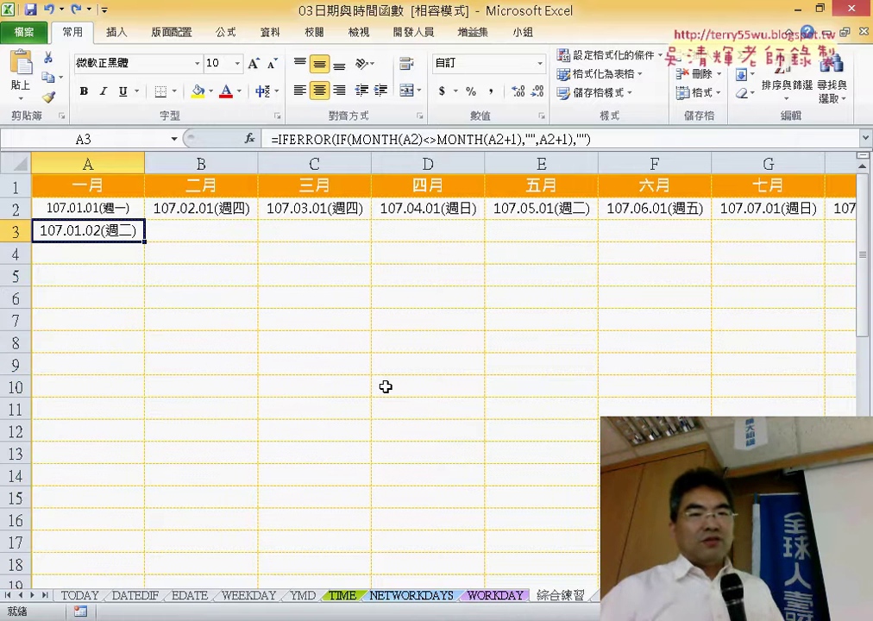
key(ctrl+z)
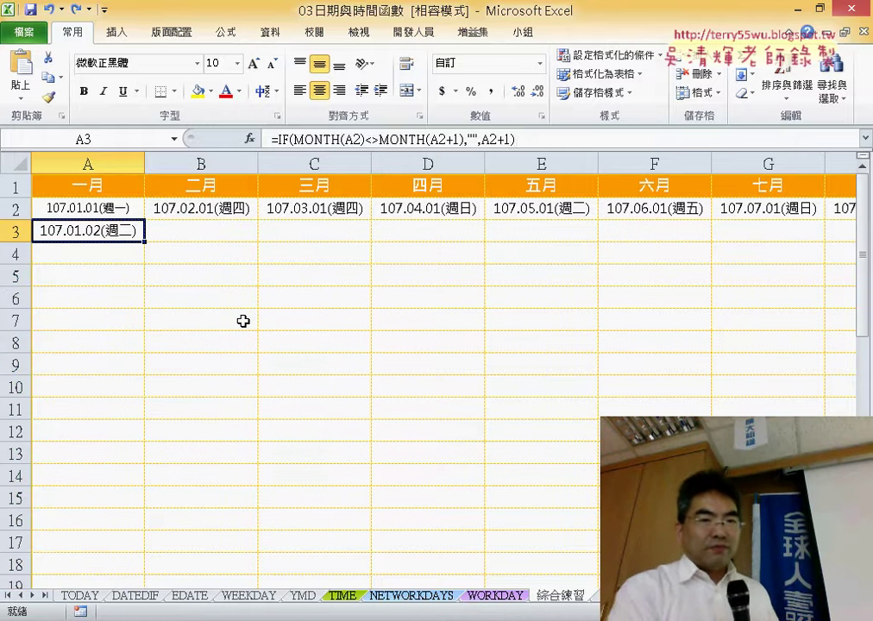
- Replace A3 with a new IF whose test is ISERROR of the pasted month-check formula
click(276, 138)
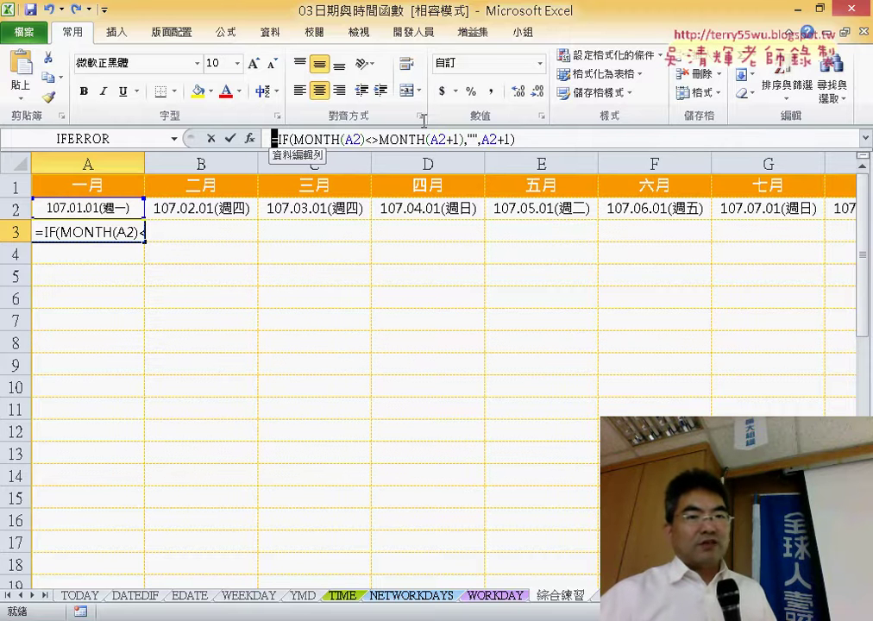
drag(276, 138, 502, 136)
right_click(502, 137)
click(512, 146)
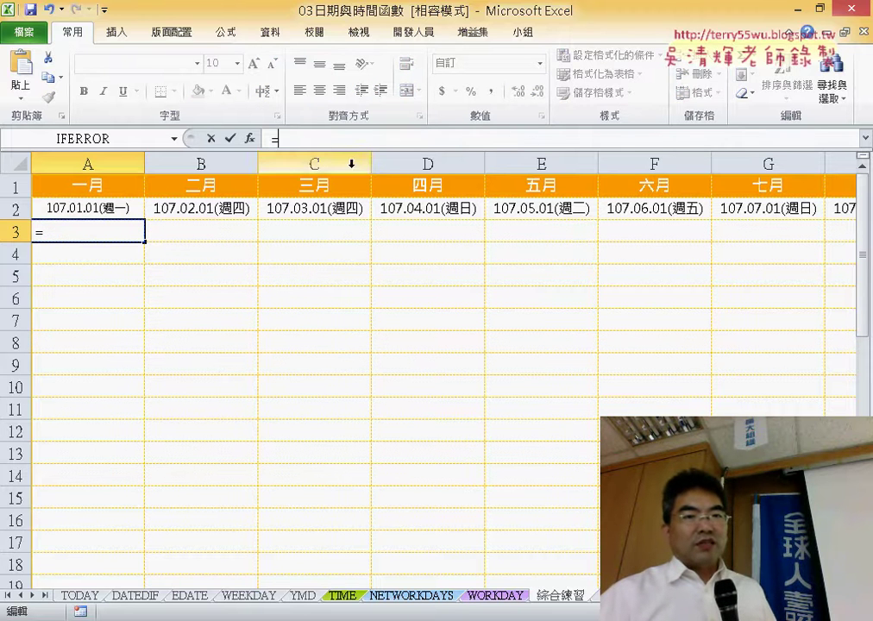
click(249, 139)
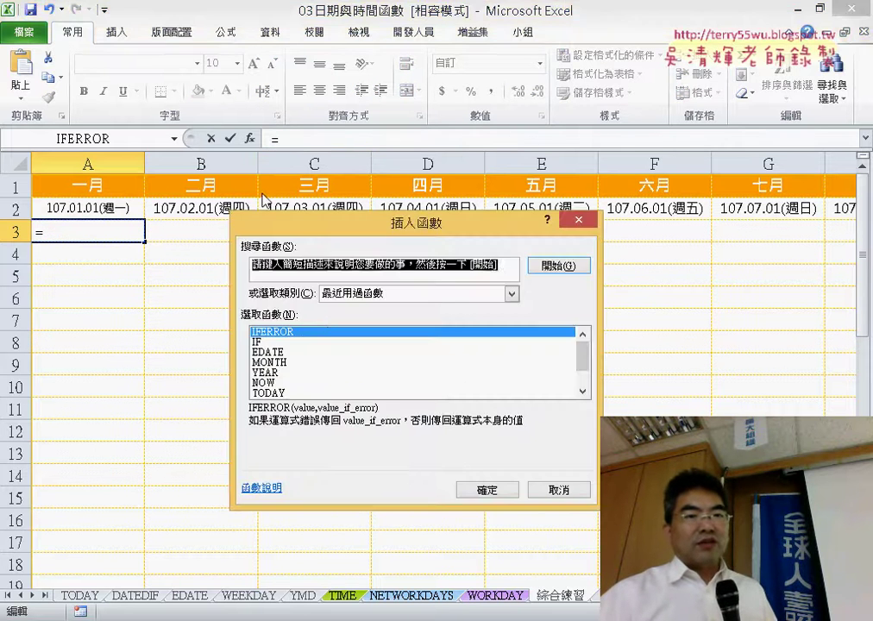
click(285, 342)
click(501, 490)
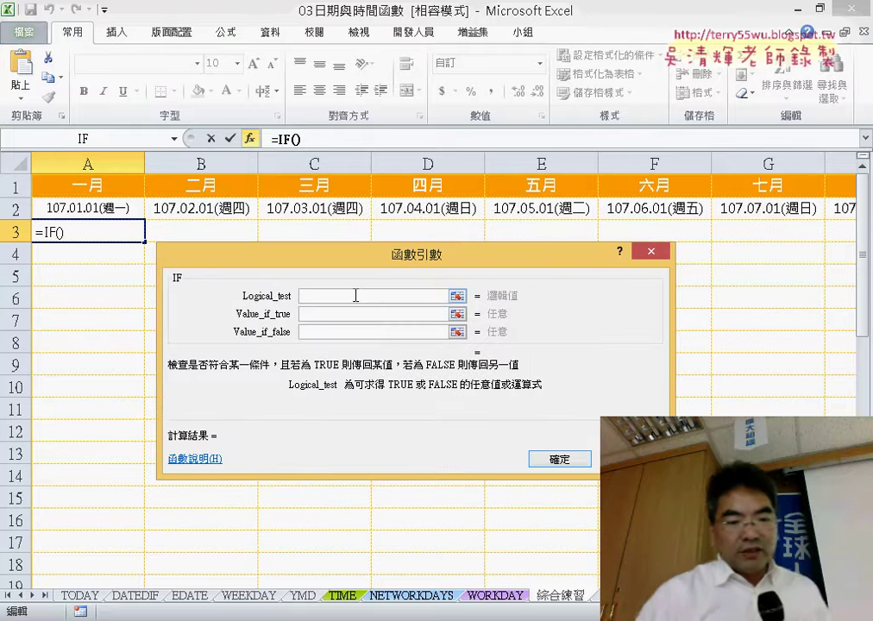
text(is)
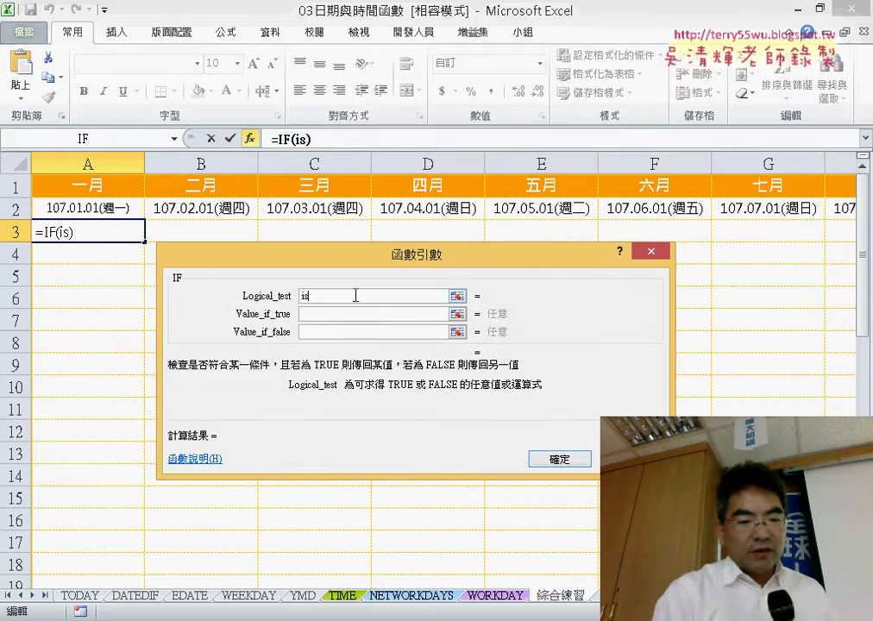
text(eo)
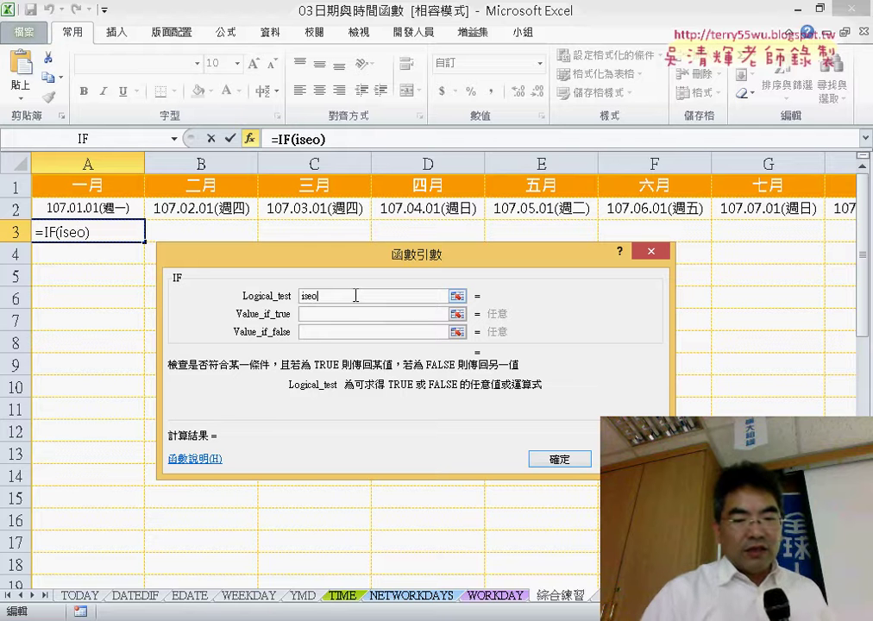
key(BackSpace)
text(rr)
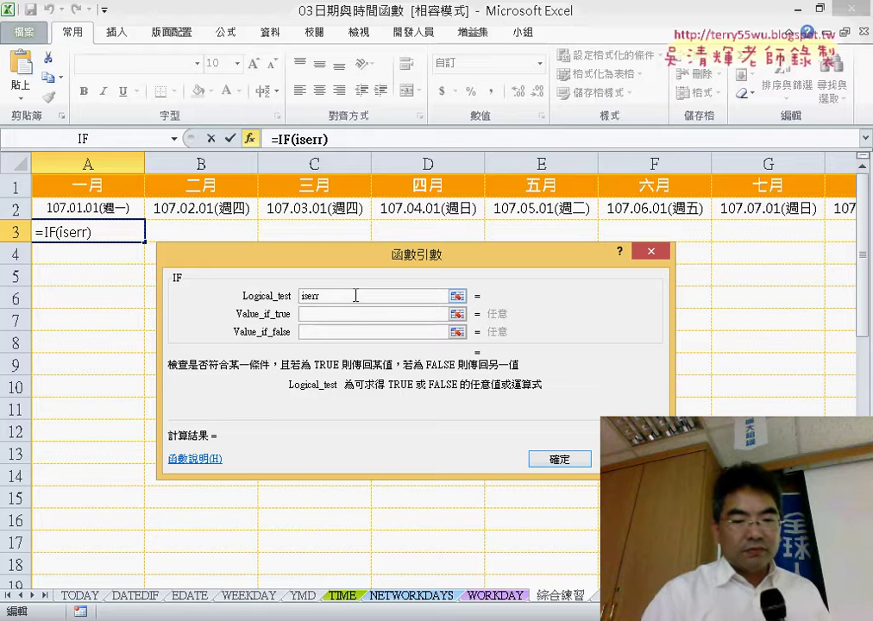
text(or)
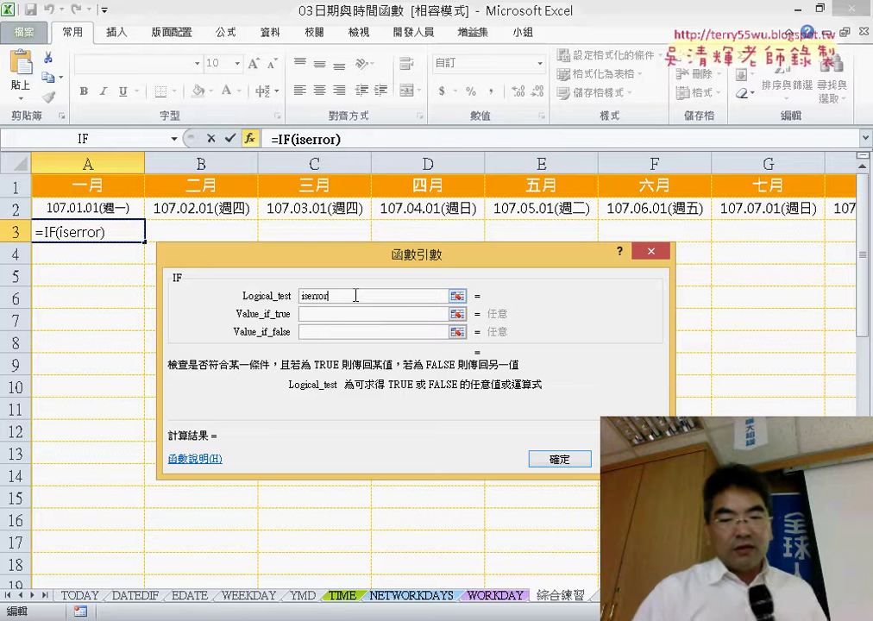
text(()
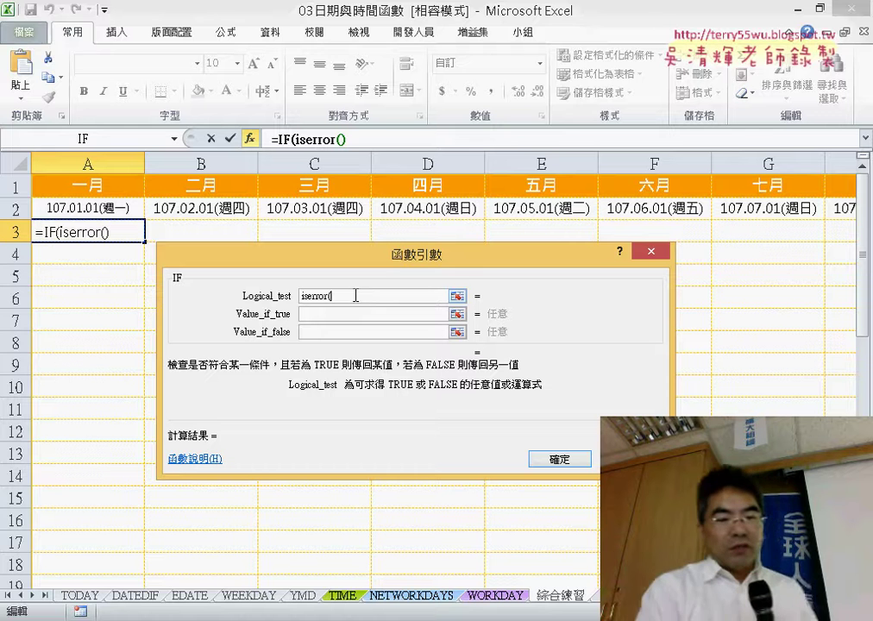
key(ctrl+v)
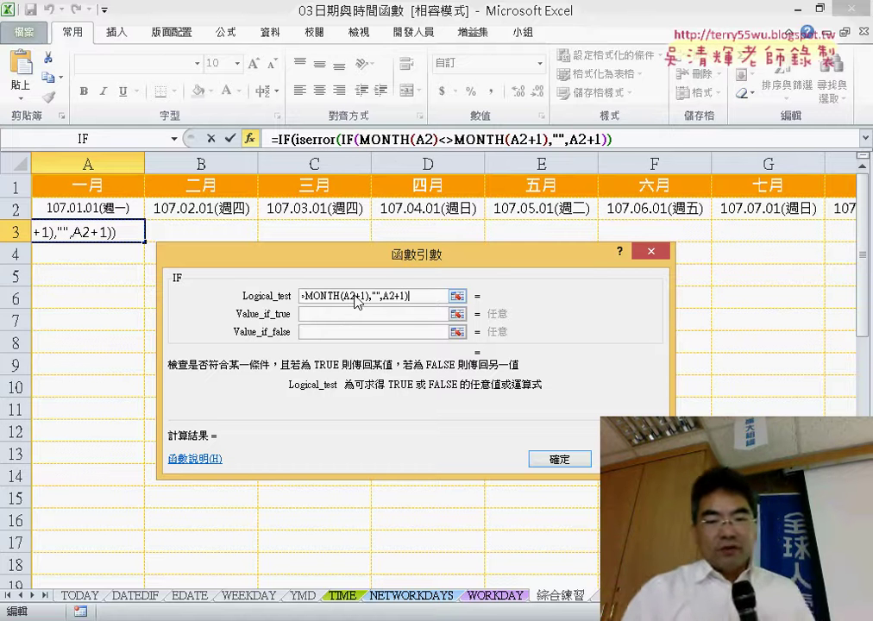
text())
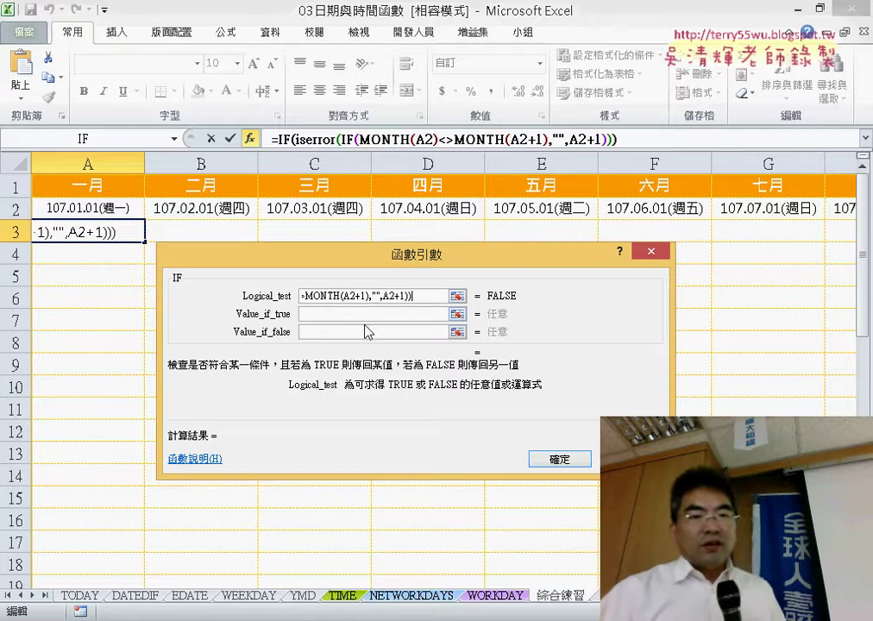
- Set the IF to return "" if true and the month-check formula if false
click(374, 318)
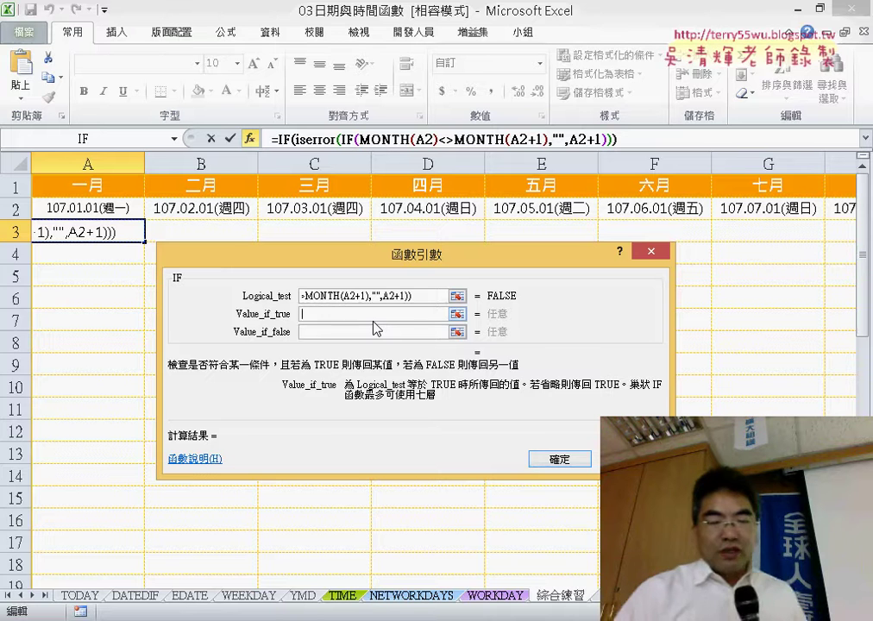
text("")
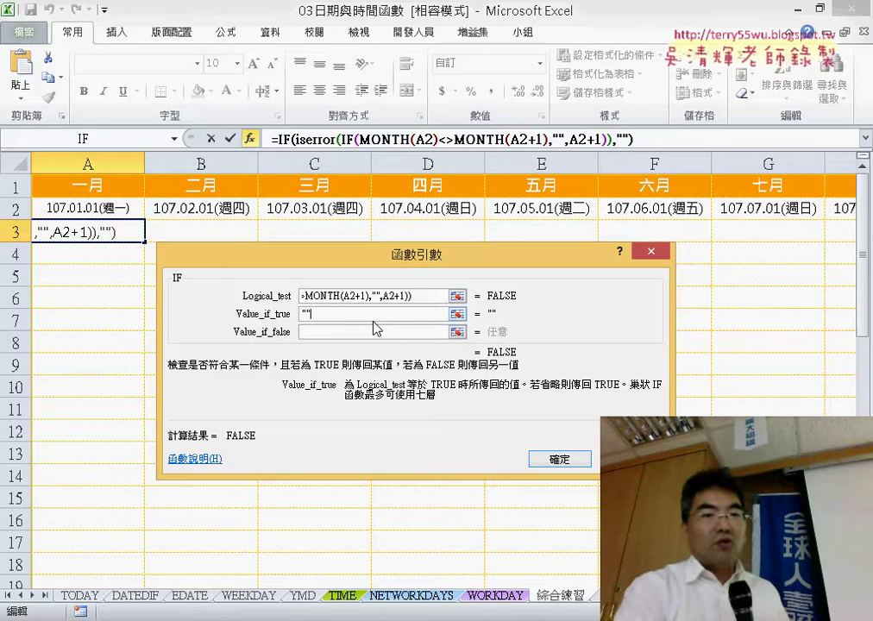
click(377, 330)
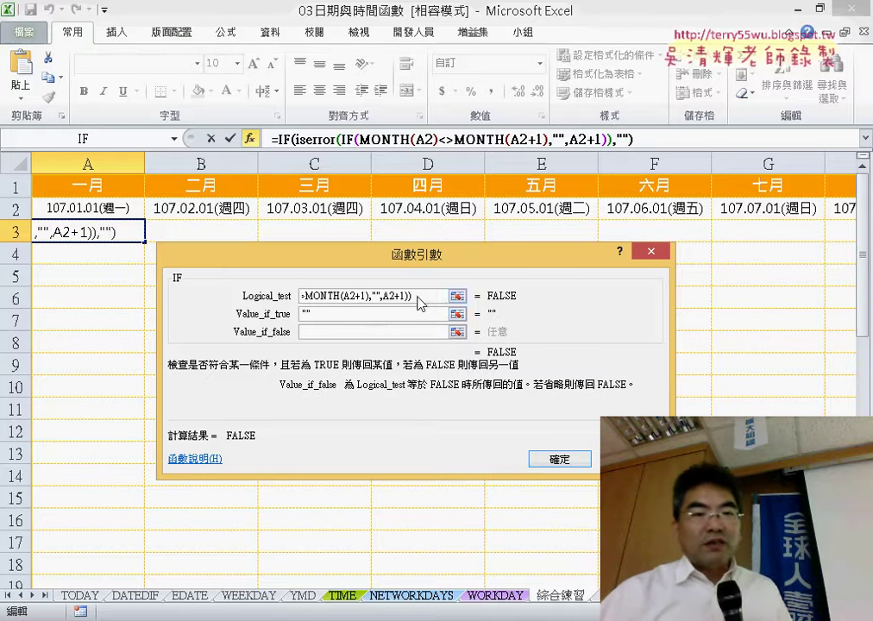
click(229, 296)
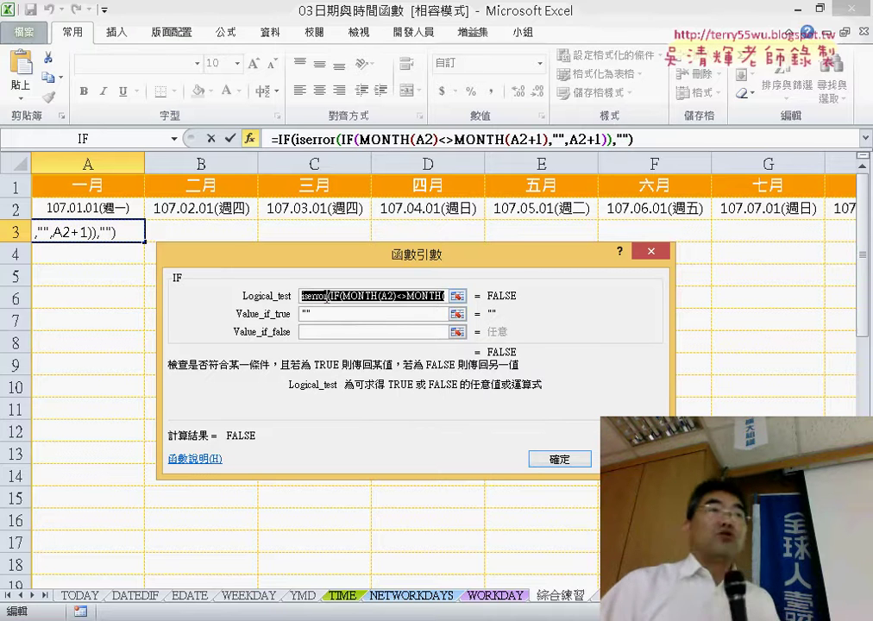
click(320, 334)
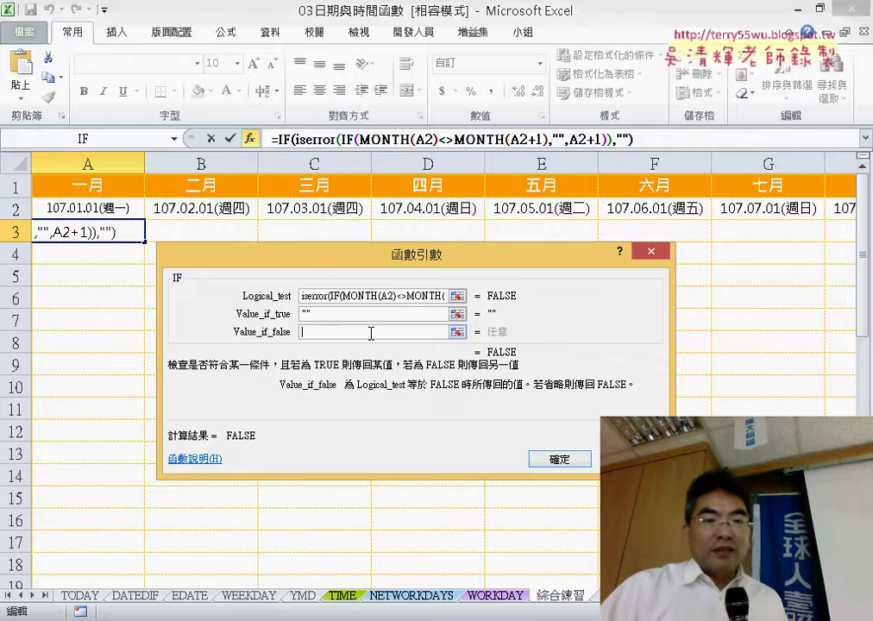
right_click(412, 335)
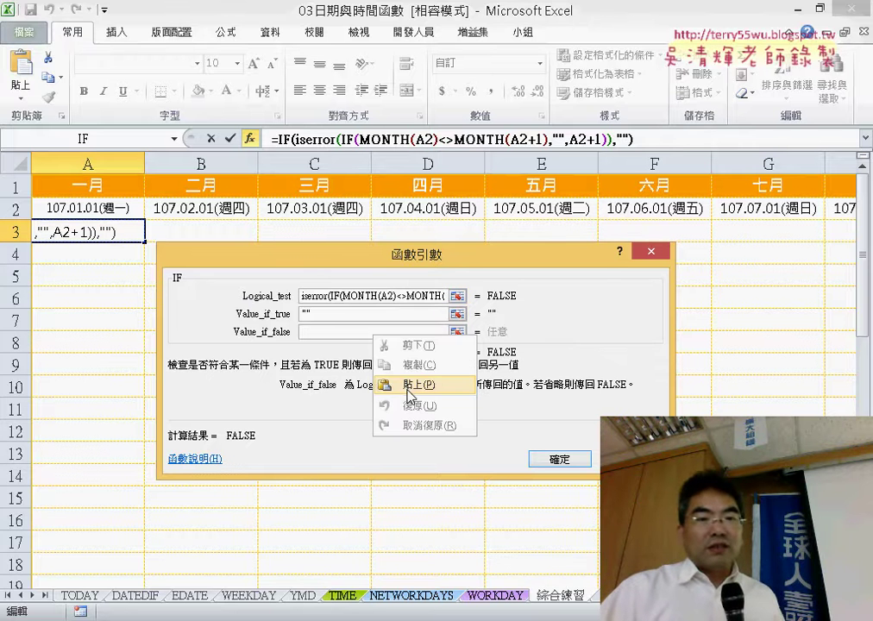
click(436, 387)
click(554, 459)
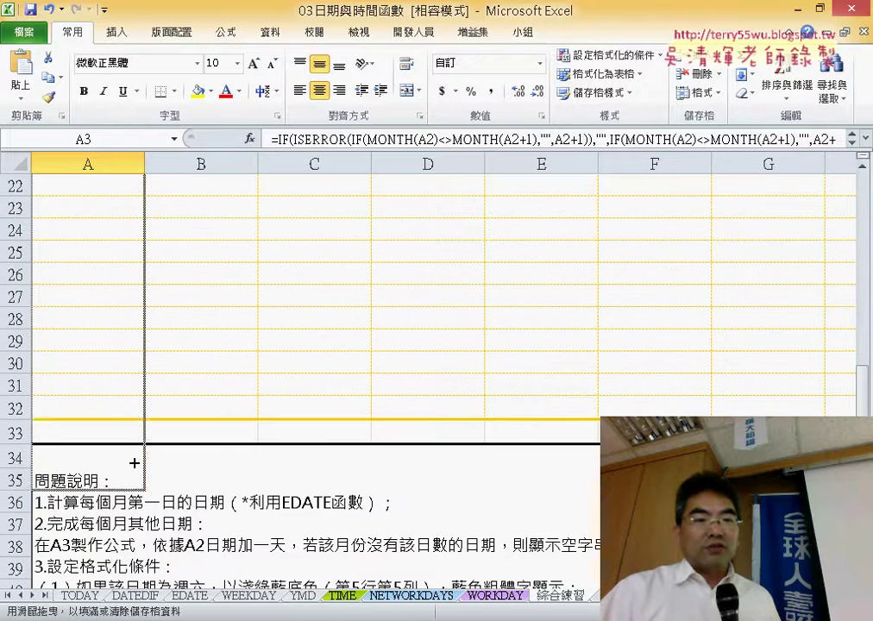
- Copy A3's formula down to row 32 and across through column L for all twelve months
mouse_move(149, 245)
mouse_down()
mouse_move(149, 420)
mouse_move(295, 415)
mouse_up()
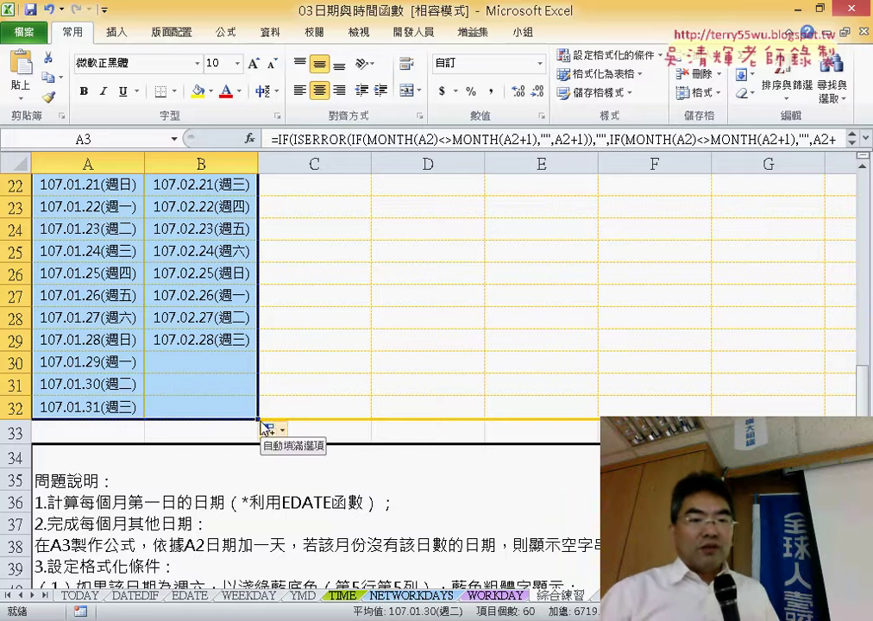
mouse_move(258, 419)
mouse_down()
mouse_move(643, 393)
mouse_move(854, 393)
mouse_up()
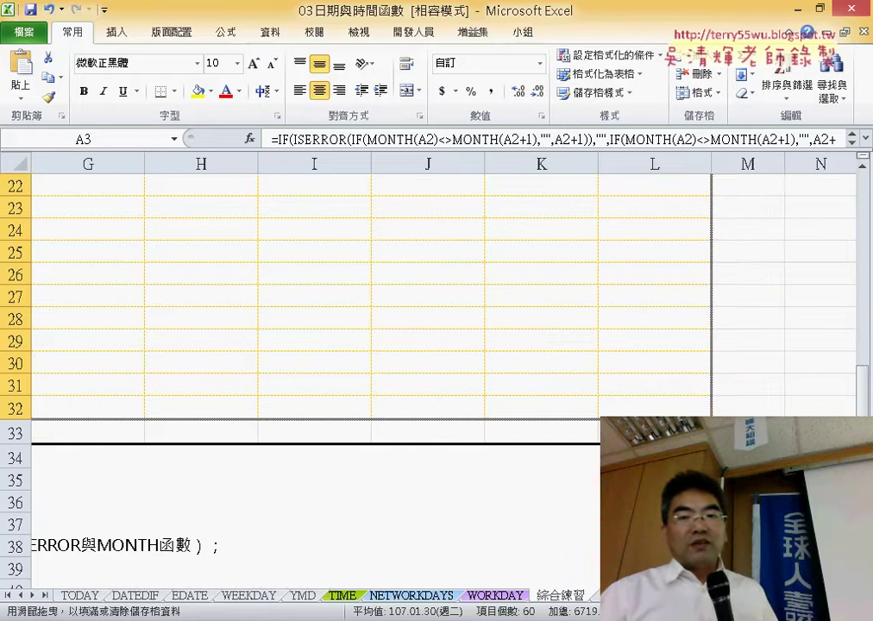
drag(854, 394, 690, 405)
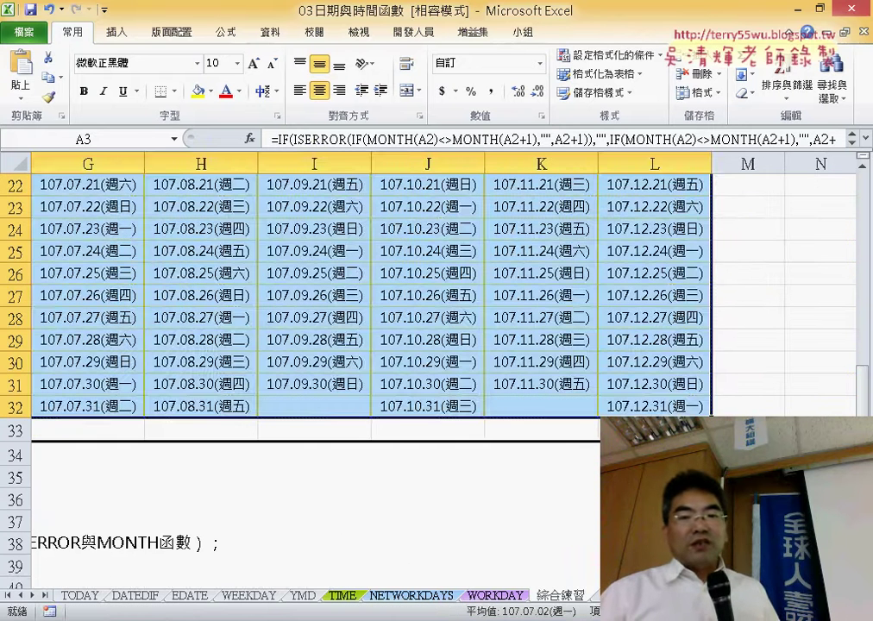
key(ctrl+BackSpace)
scroll(575, 404, up, 7)
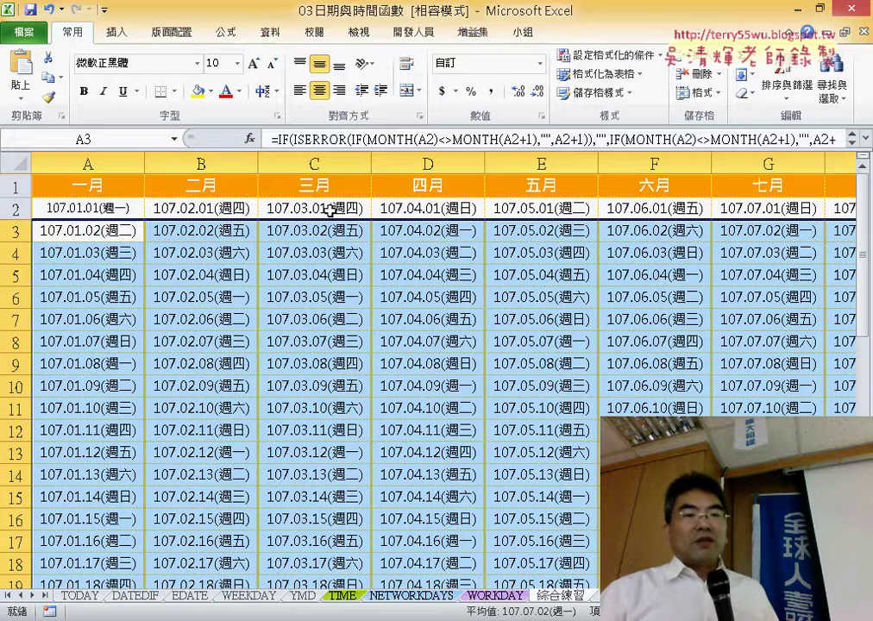
click(115, 207)
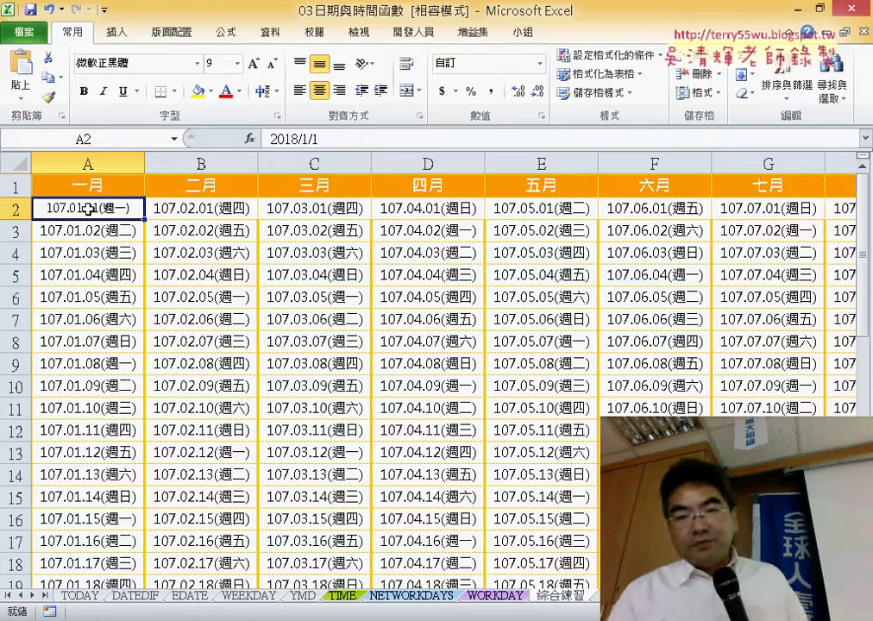
- Select A2:L32 with Ctrl+Shift+Right and Ctrl+Shift+Down, then return to the top-left
key(ctrl+shift+Right)
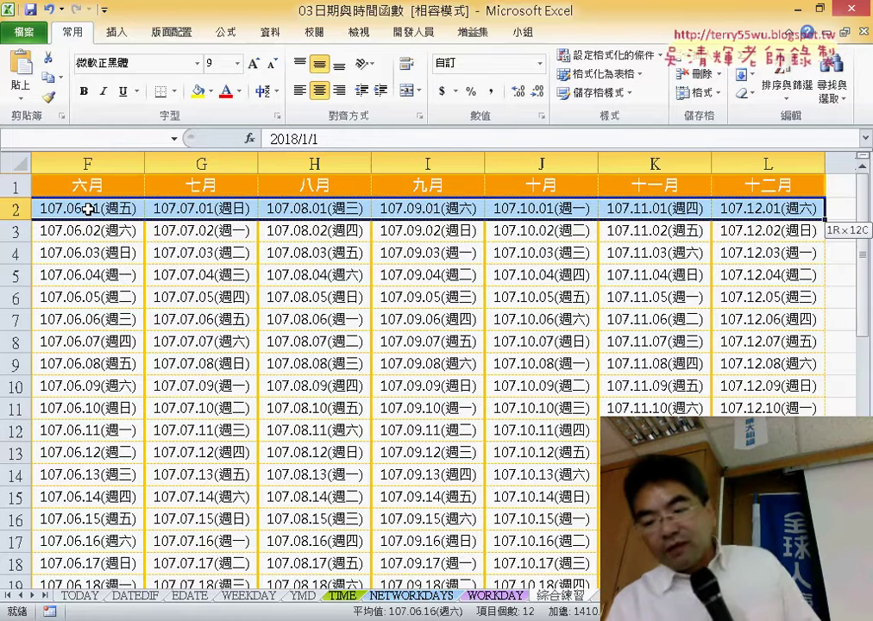
key(ctrl+shift+Down)
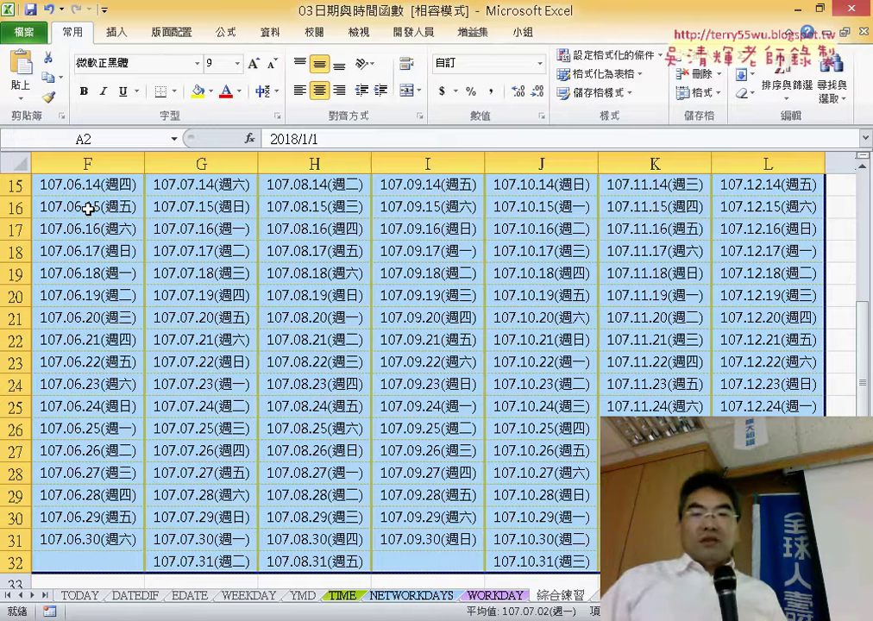
scroll(60, 251, up, 5)
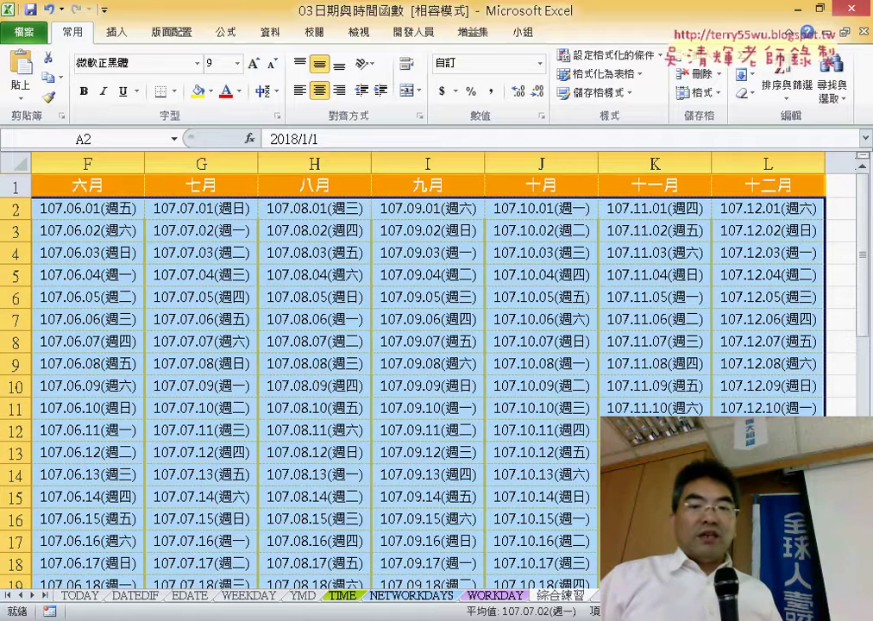
scroll(431, 345, left, 5)
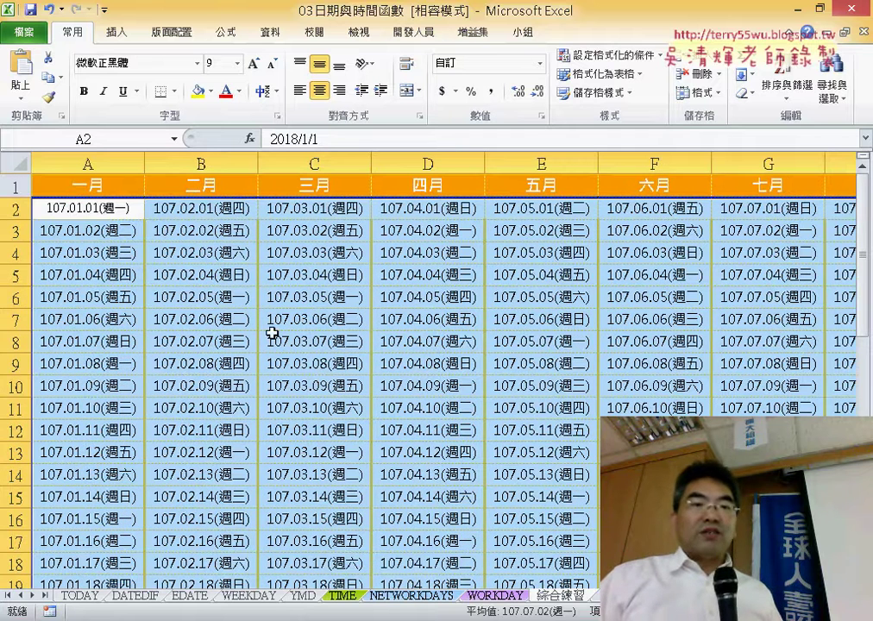
- Create a new conditional formatting rule of type 'Use a formula to determine which cells to format'
click(601, 58)
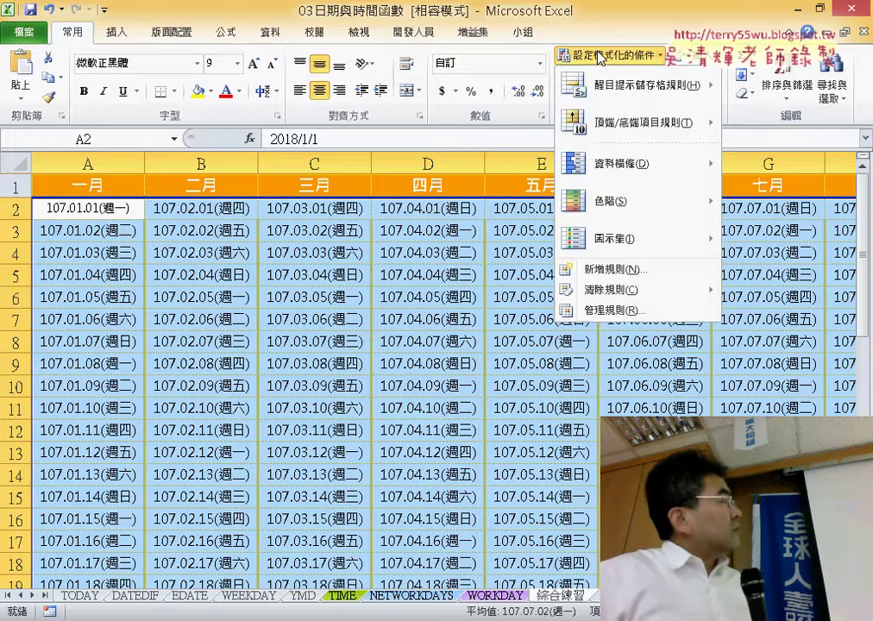
click(591, 275)
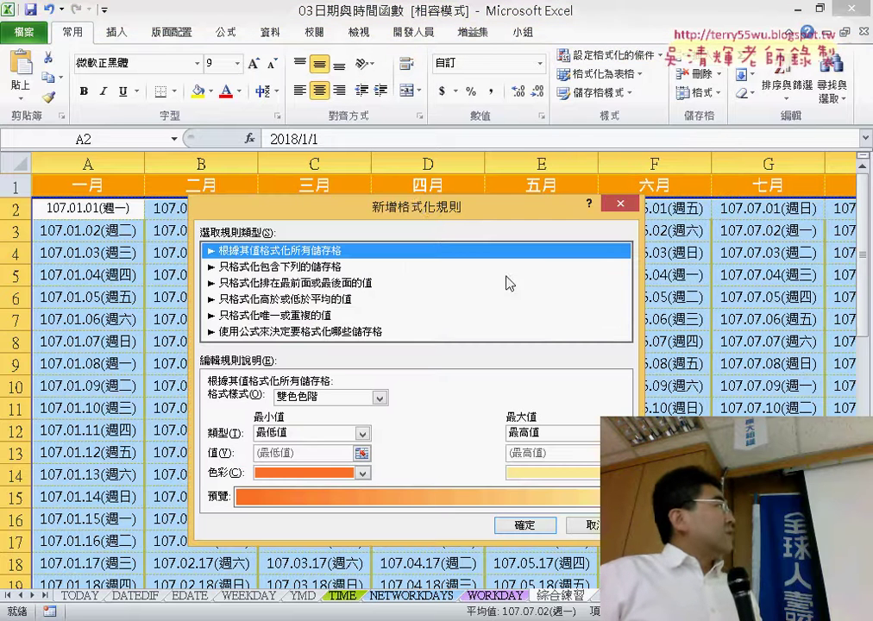
drag(423, 205, 432, 40)
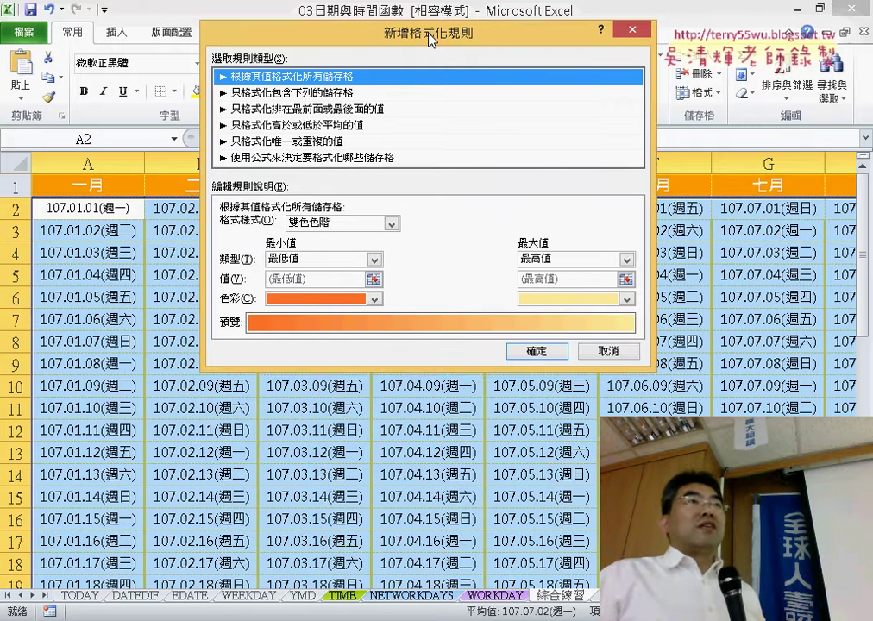
click(268, 159)
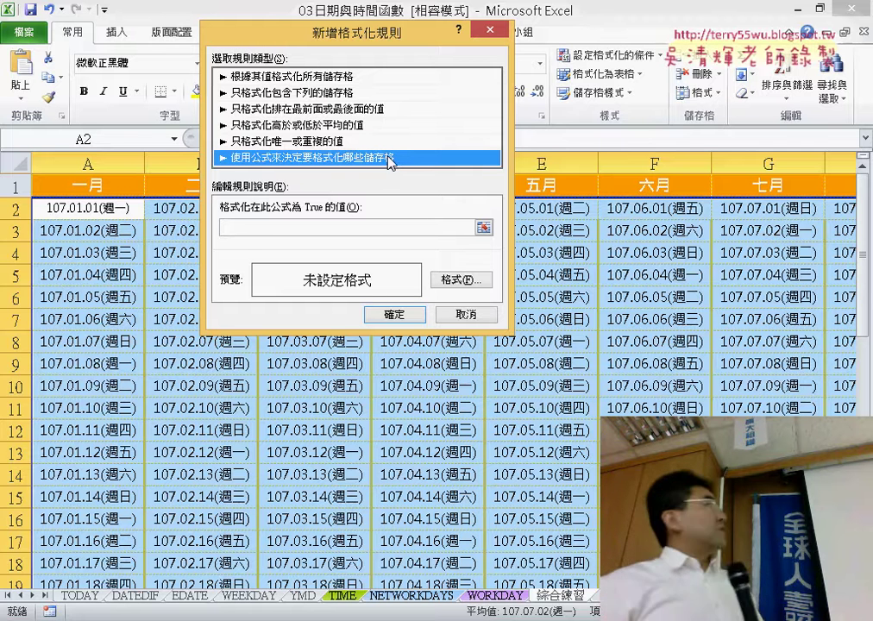
click(301, 228)
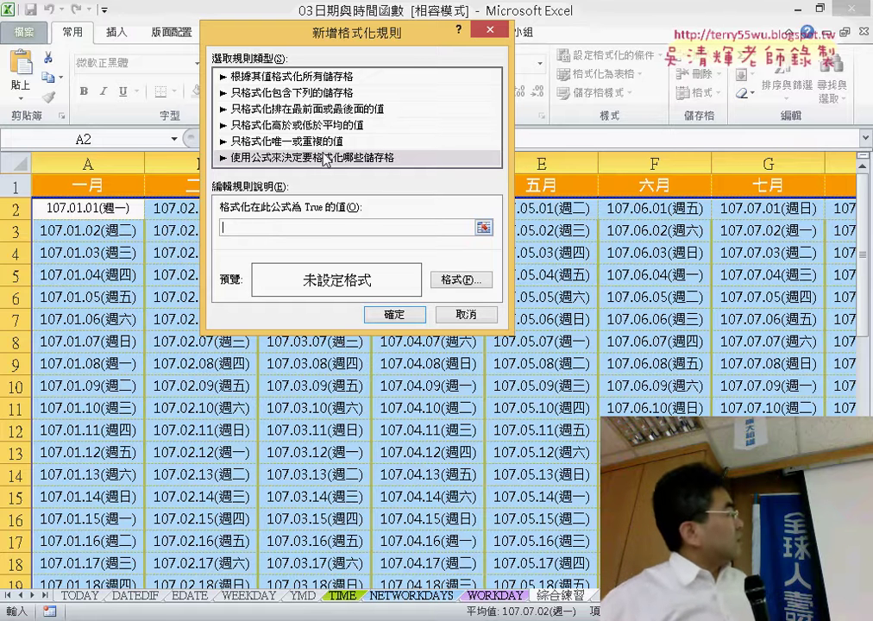
click(324, 159)
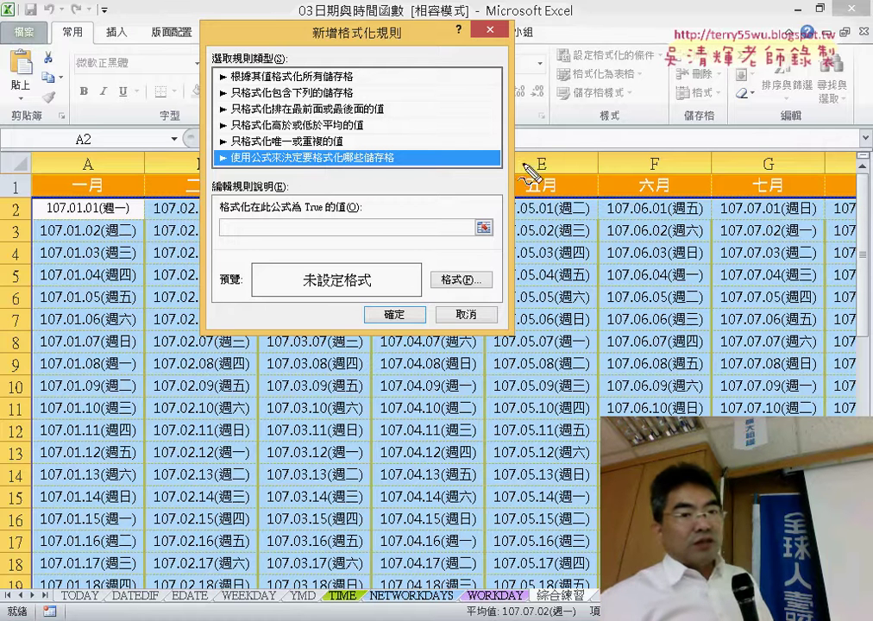
mouse_move(397, 160)
mouse_down()
mouse_move(221, 166)
mouse_move(391, 169)
mouse_up()
mouse_move(237, 215)
mouse_down()
mouse_move(231, 243)
mouse_move(243, 255)
mouse_up()
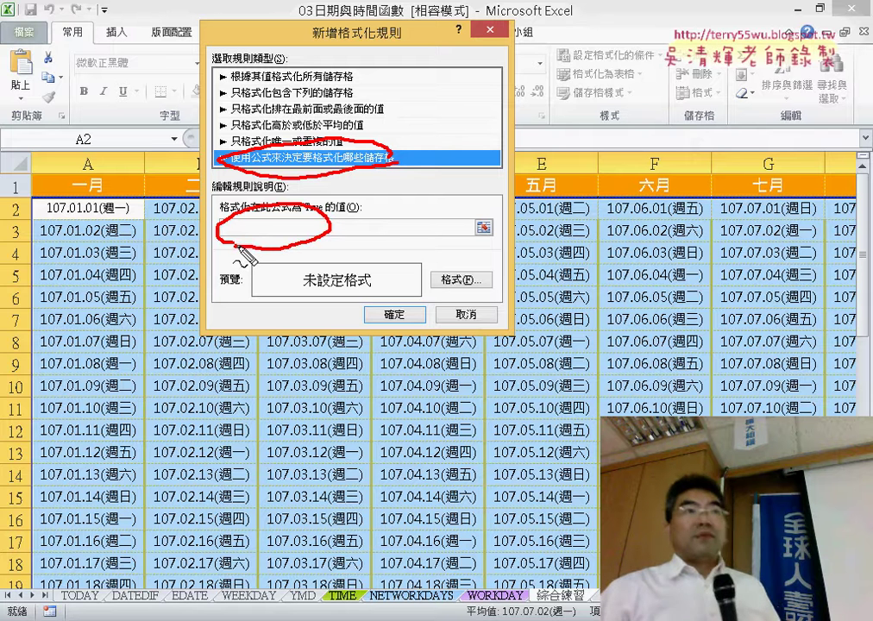
key(Escape)
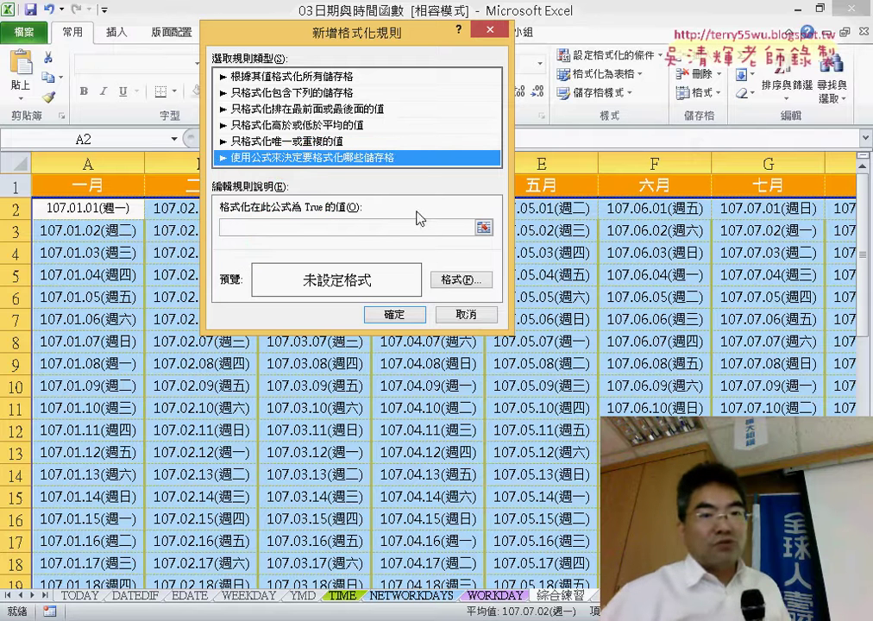
- Enter =weekday(A2)=1 as the rule formula to catch Sundays
click(327, 229)
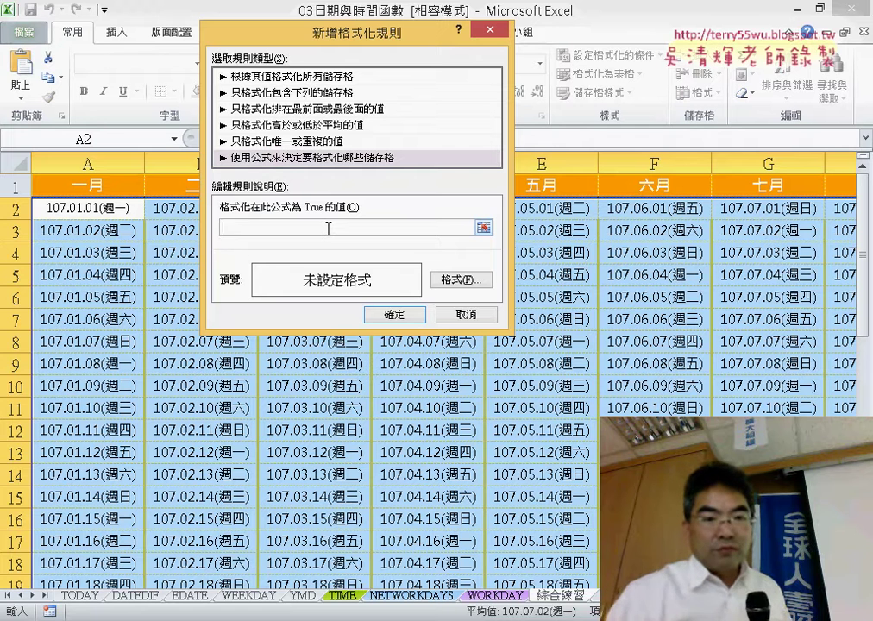
text(=wee)
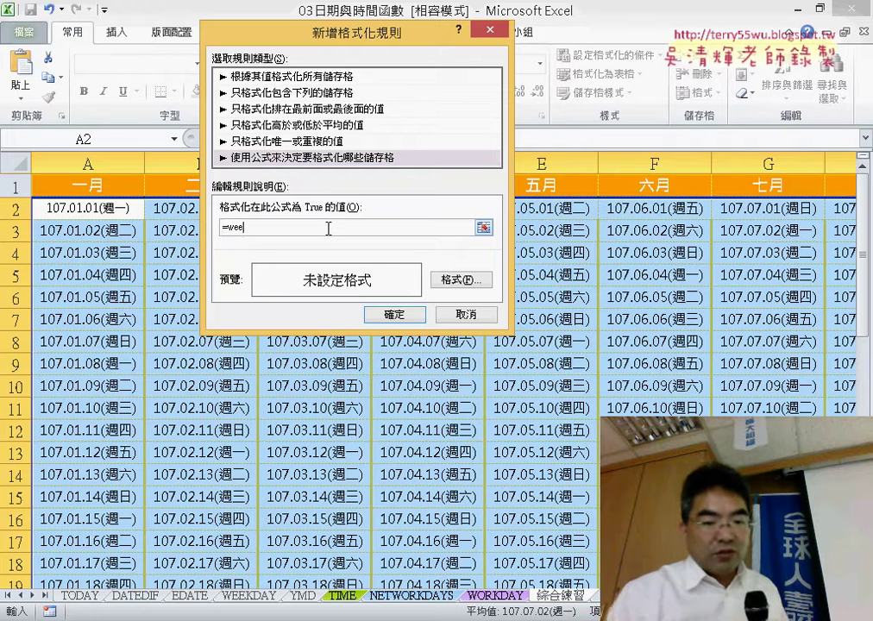
text(kda)
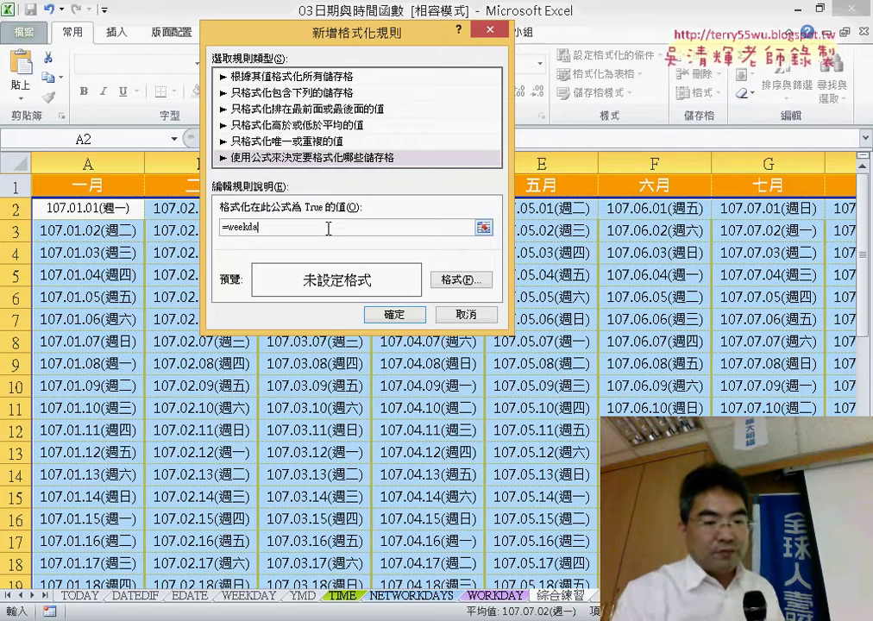
text(y()
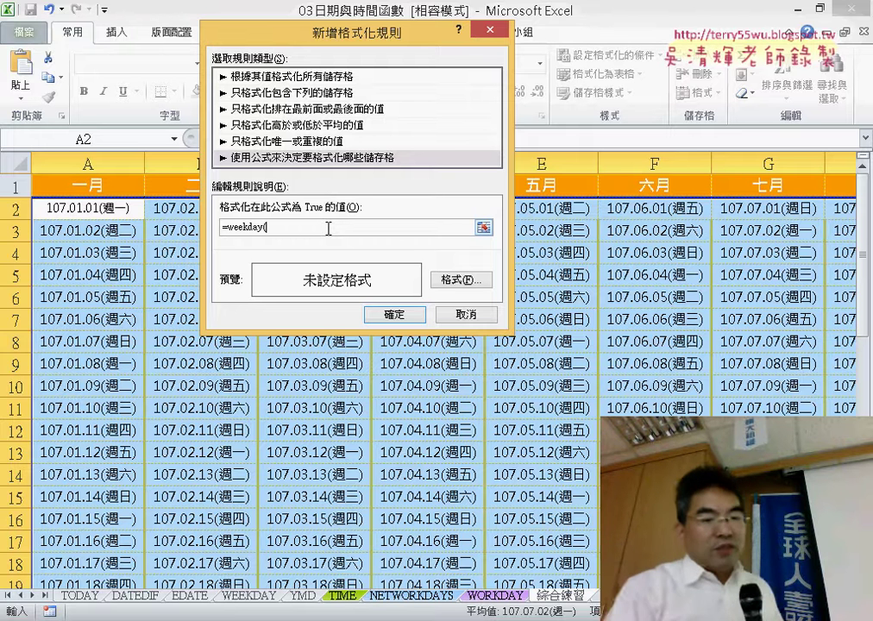
text(A2)=)
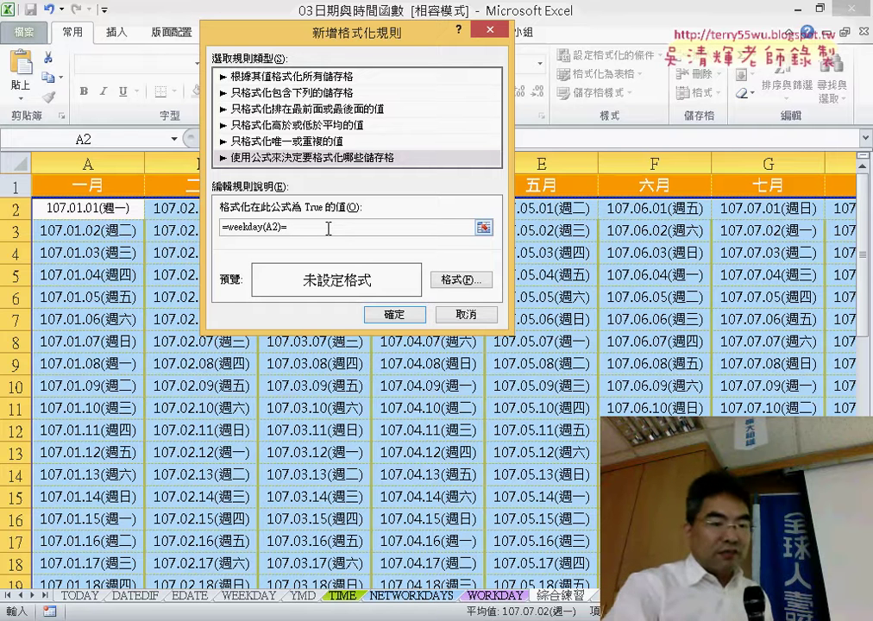
text(1)
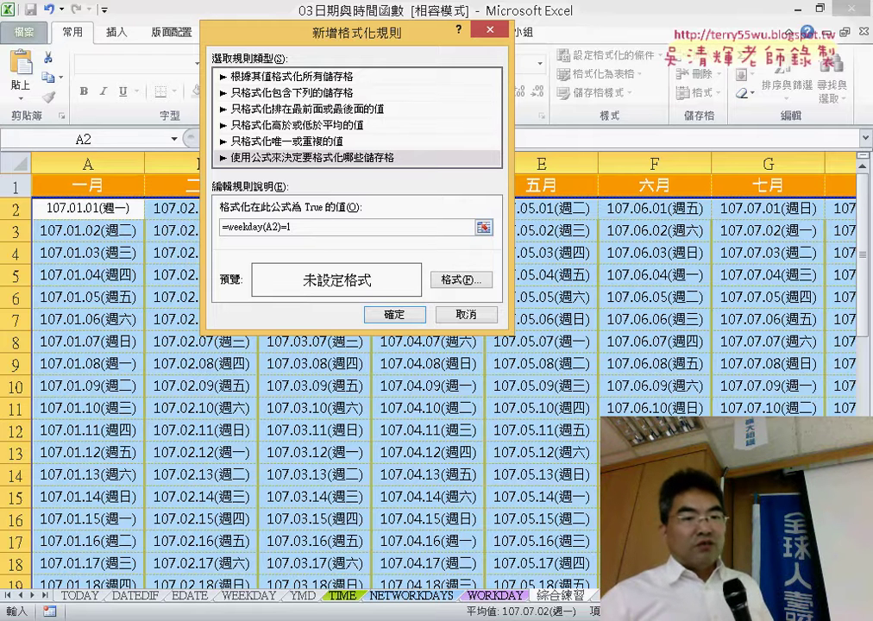
key(alt+Tab)
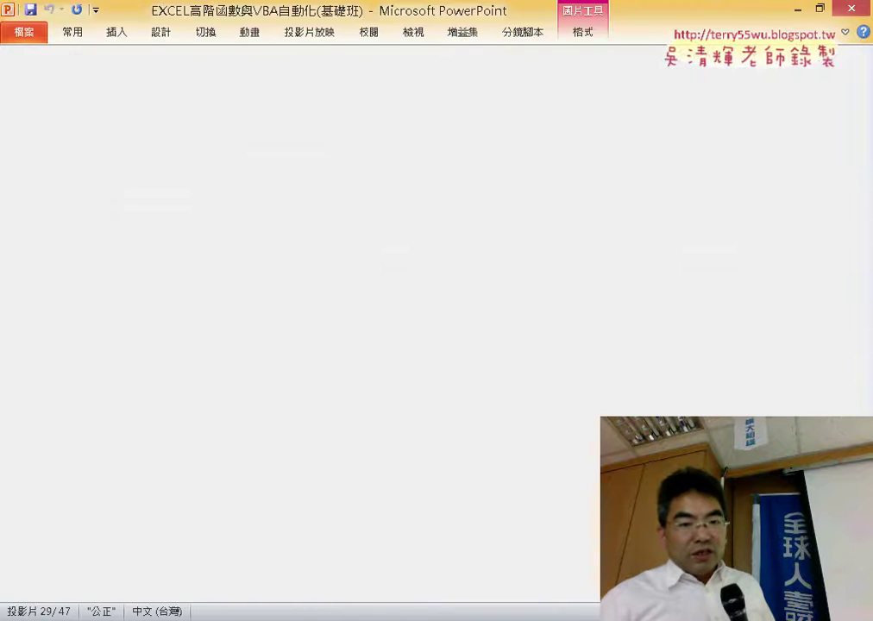
scroll(545, 546, down, 1)
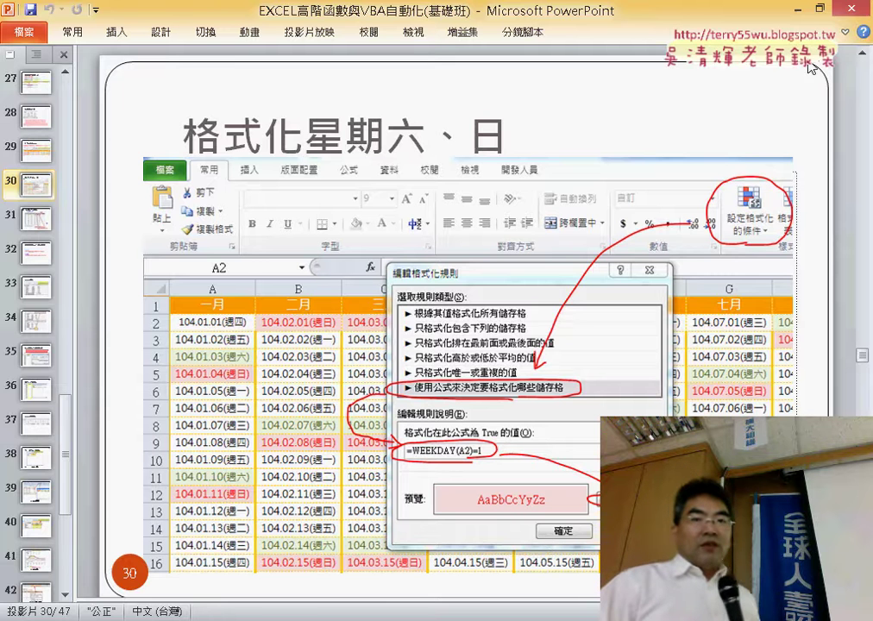
click(800, 10)
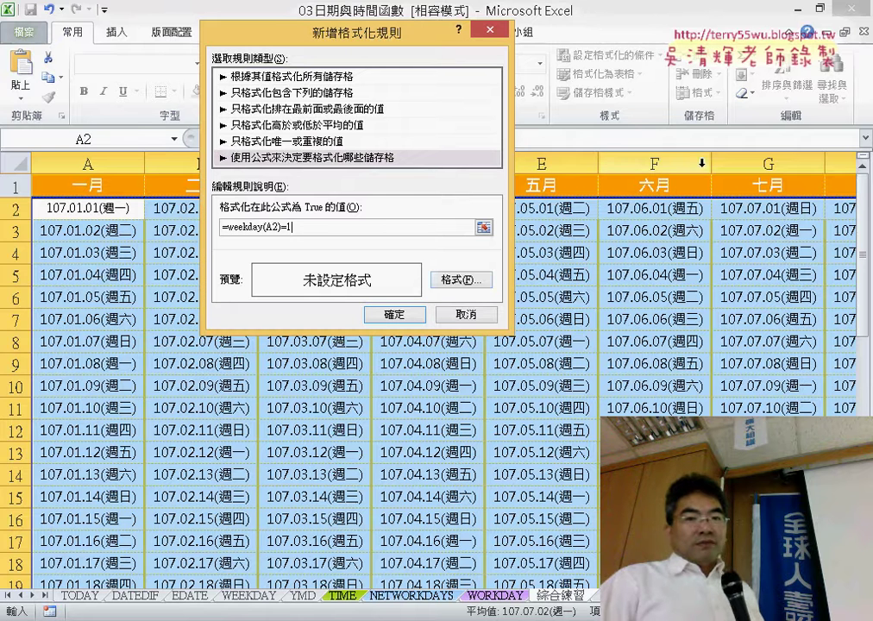
- Format the Sunday rule with red text and a yellow cell fill
click(464, 283)
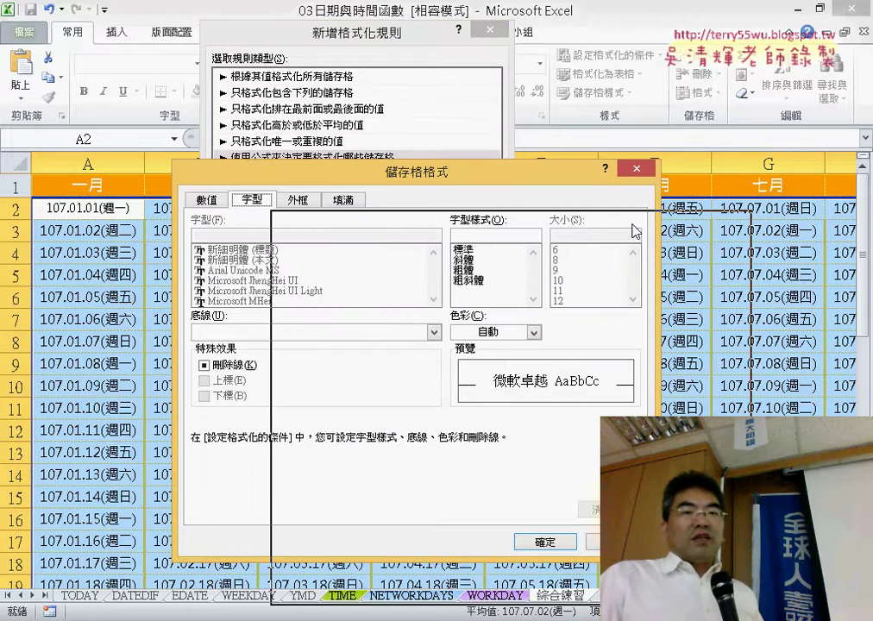
drag(525, 188, 651, 245)
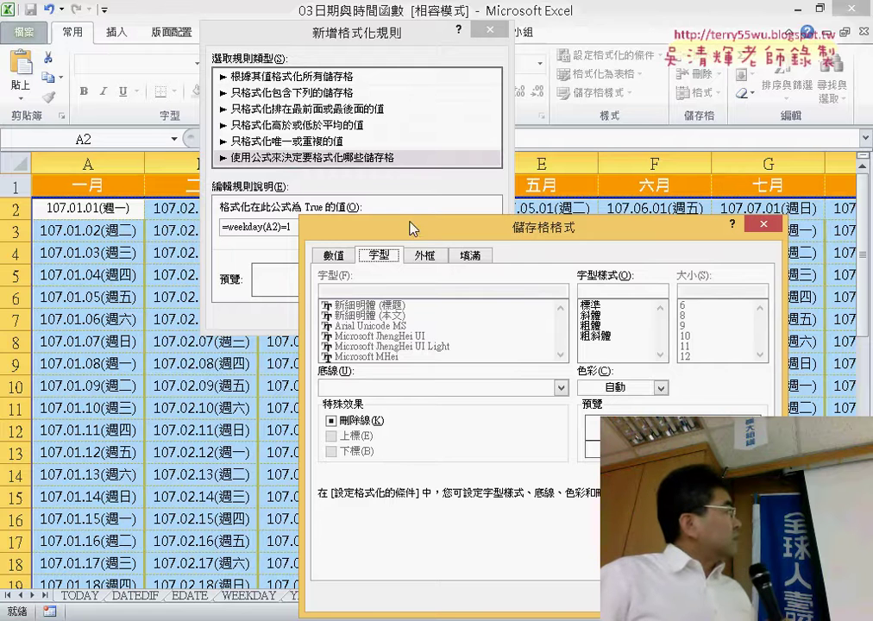
drag(414, 228, 229, 111)
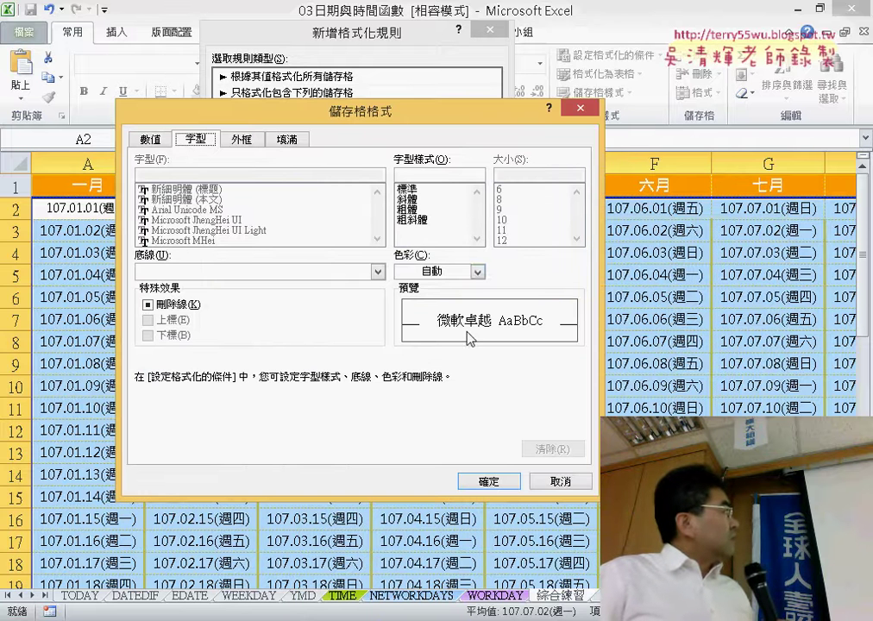
click(474, 271)
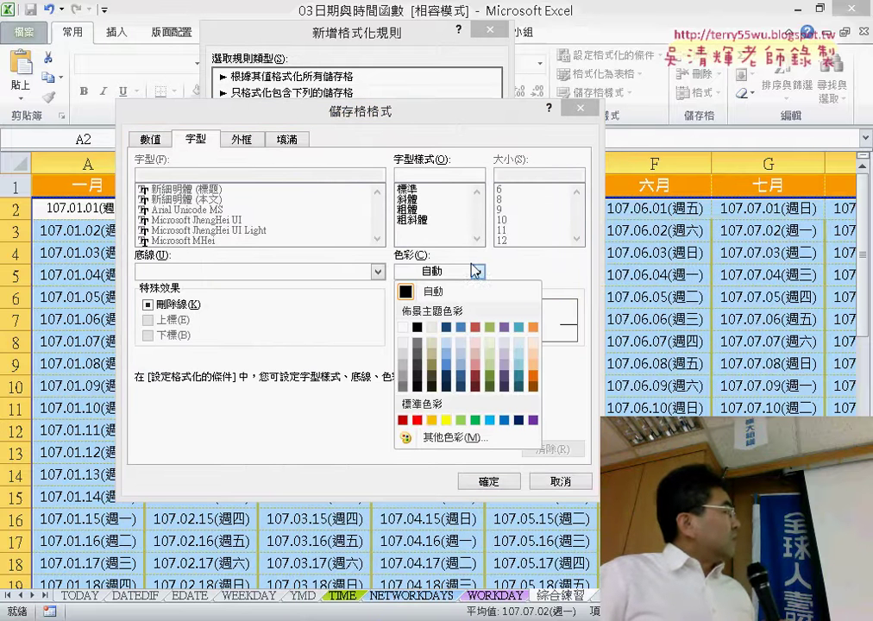
click(418, 421)
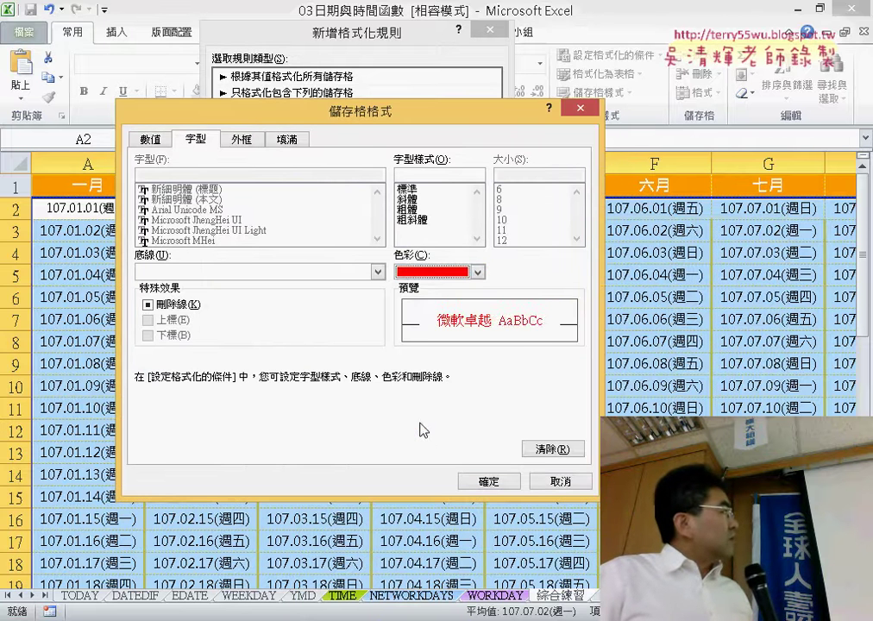
click(297, 140)
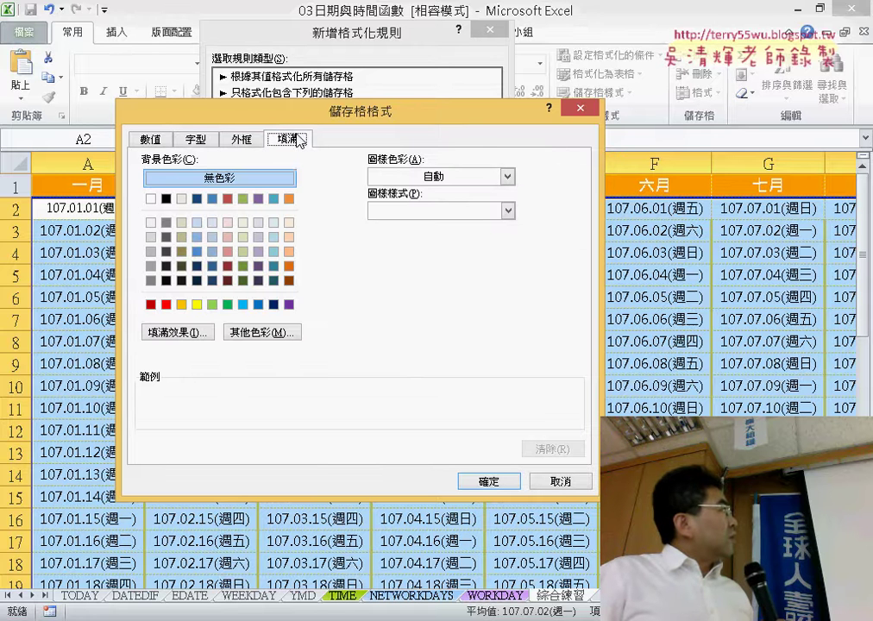
click(196, 306)
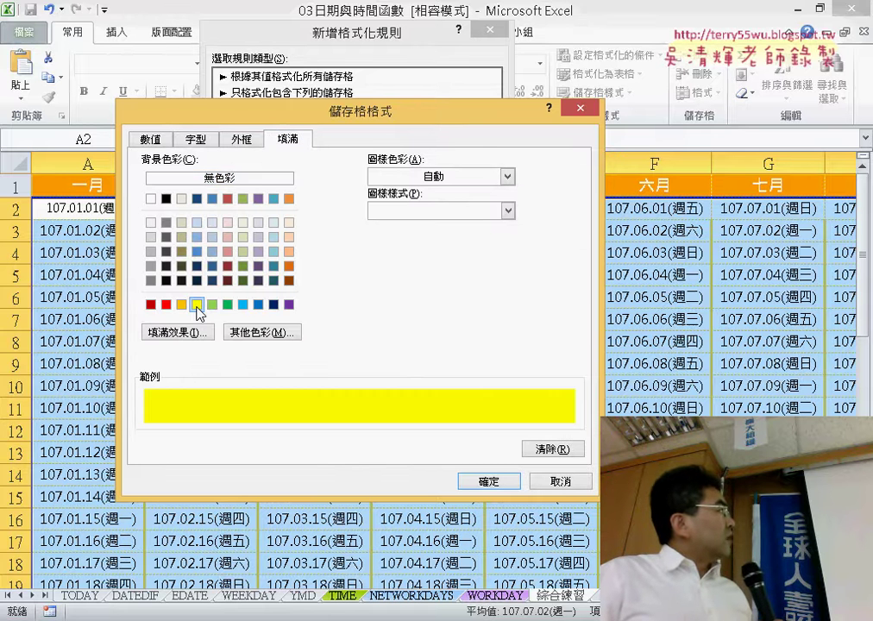
click(204, 140)
click(298, 145)
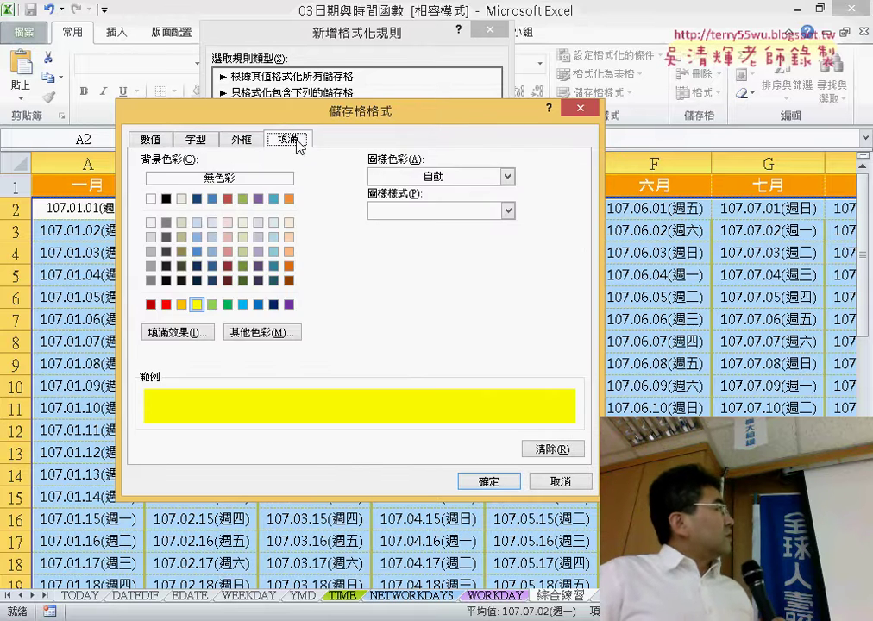
click(489, 481)
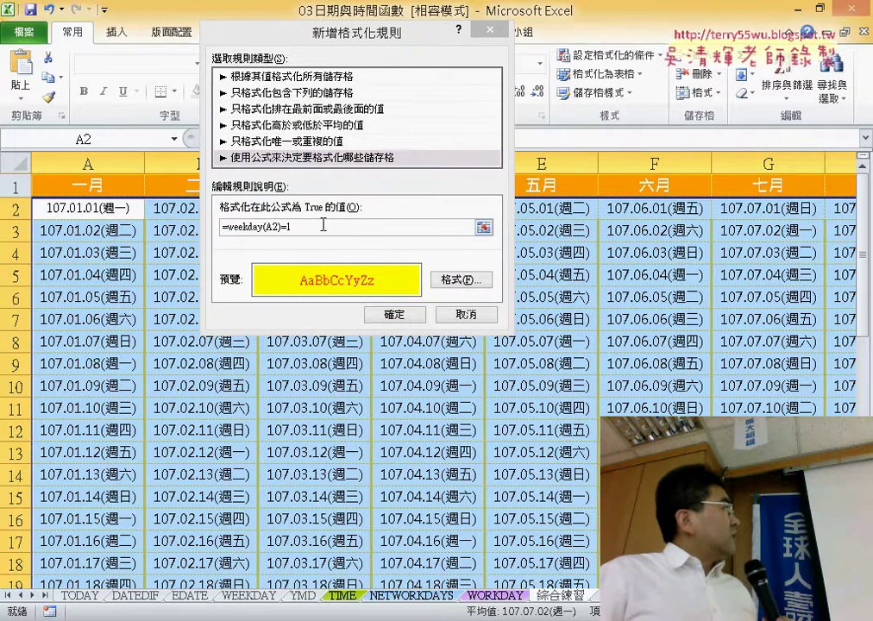
- Copy the =weekday(A2)=1 rule formula for reuse
click(324, 224)
right_click(264, 232)
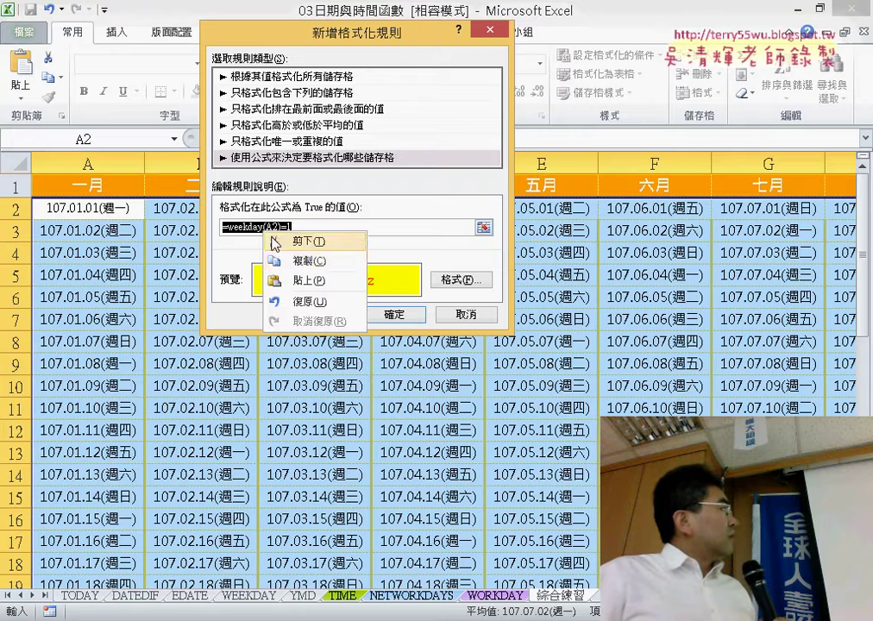
click(296, 259)
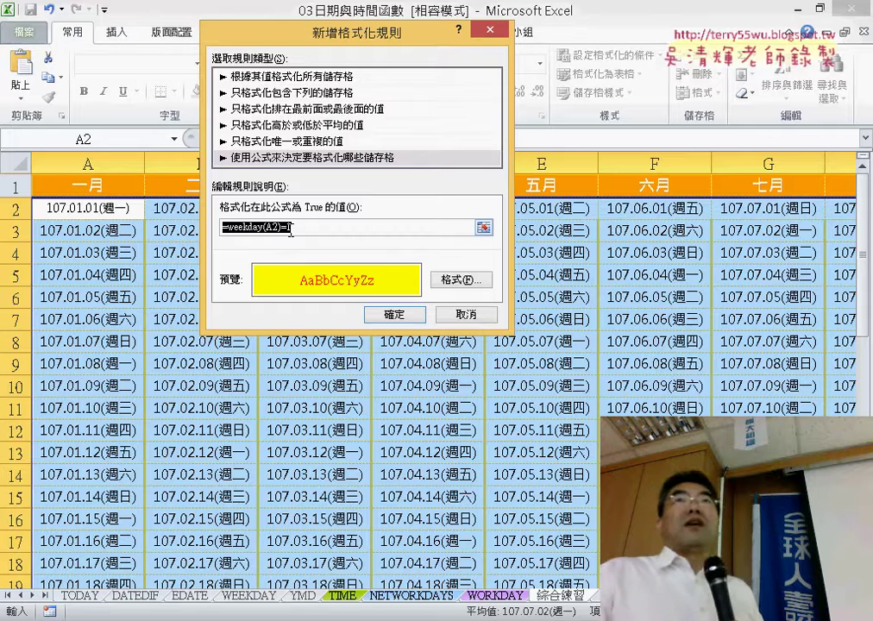
- Apply the Sunday rule so Sunday dates show red text on a yellow fill
click(403, 322)
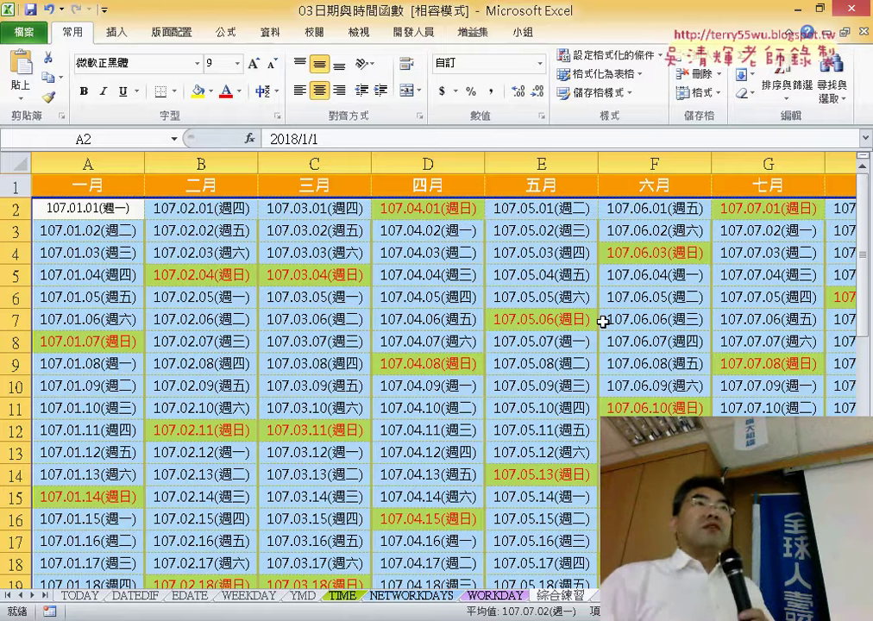
- Create a new formula-based conditional rule testing WEEKDAY(A2) for Saturdays
click(571, 55)
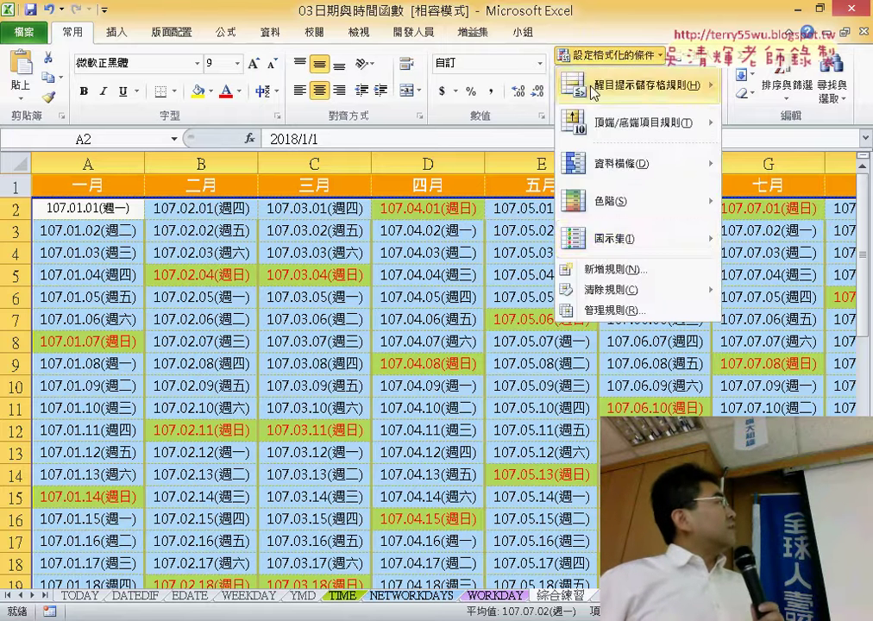
click(587, 269)
click(221, 138)
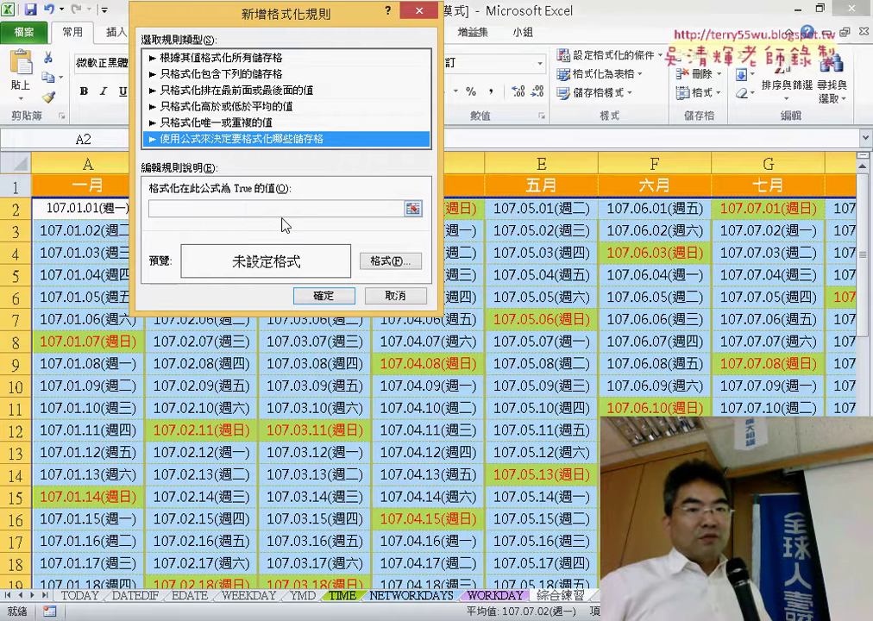
click(283, 209)
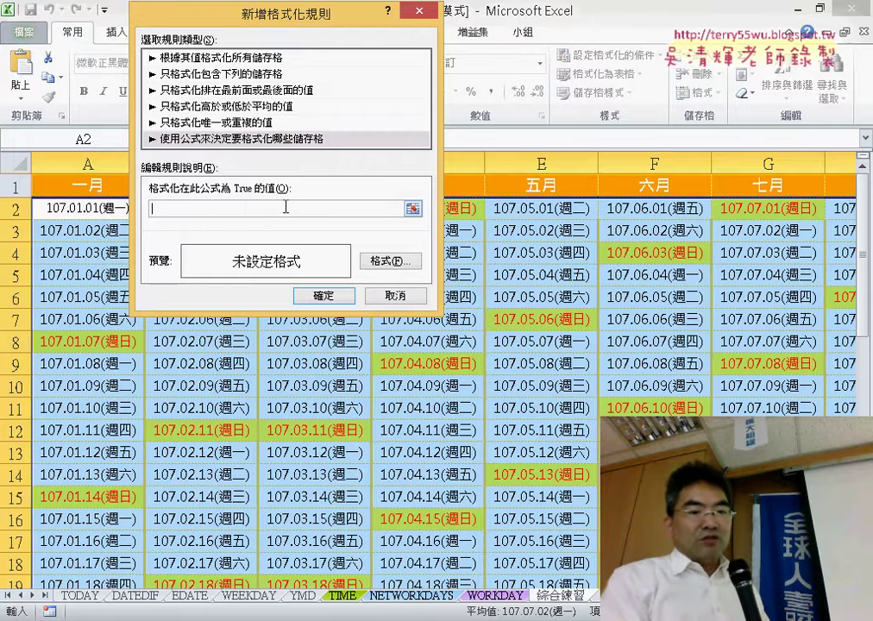
text(=weekday(A2)=1)
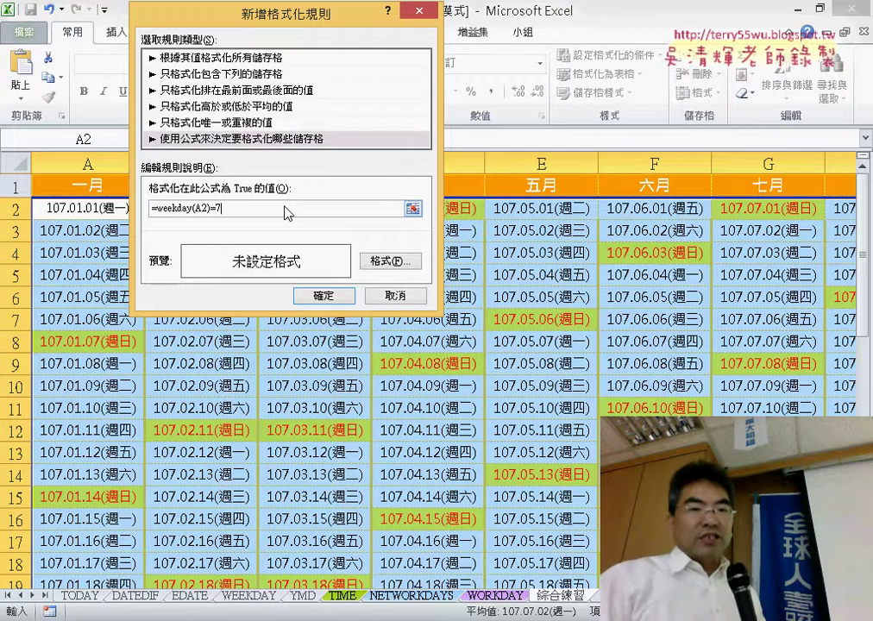
- Format the Saturday rule with dark green text on a light green fill and apply it
click(395, 261)
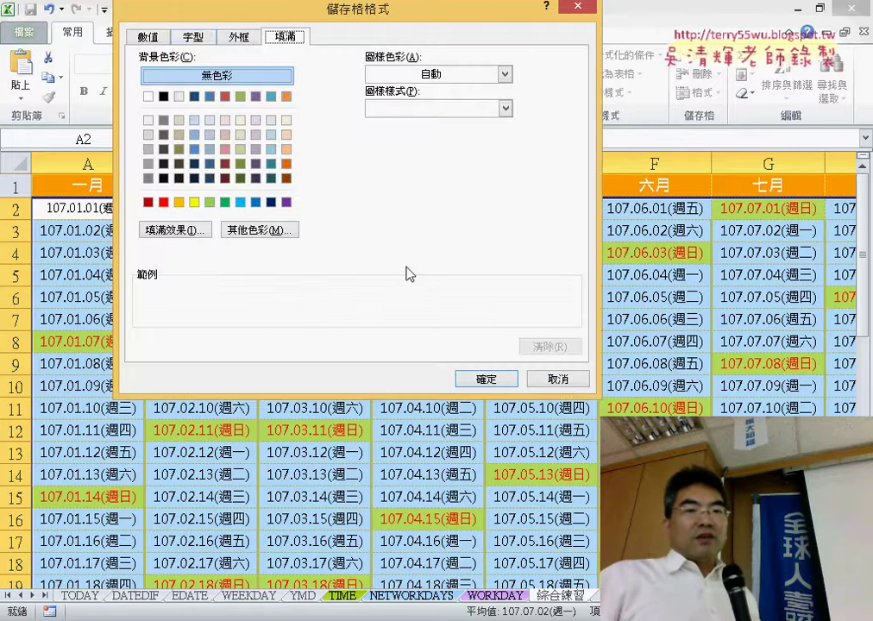
click(193, 37)
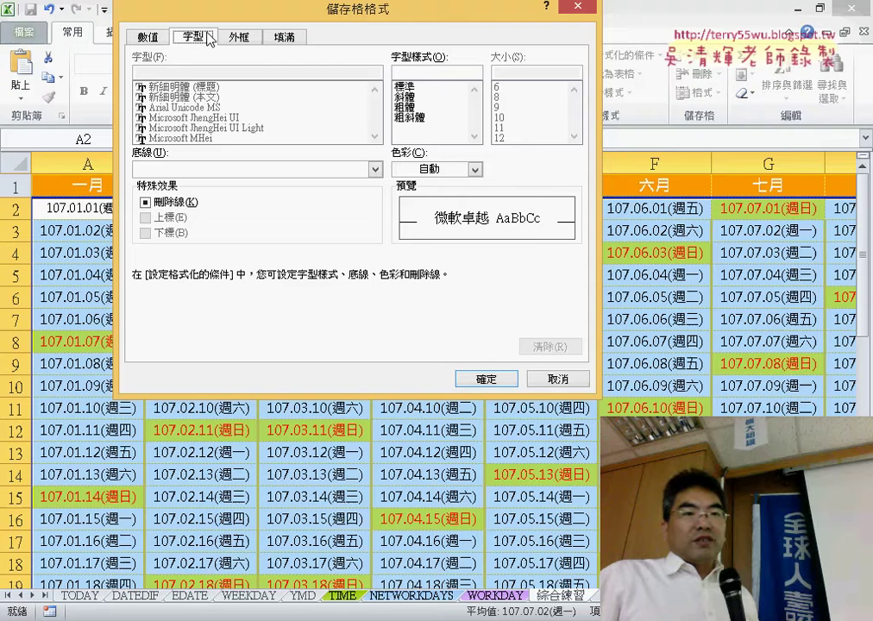
click(433, 169)
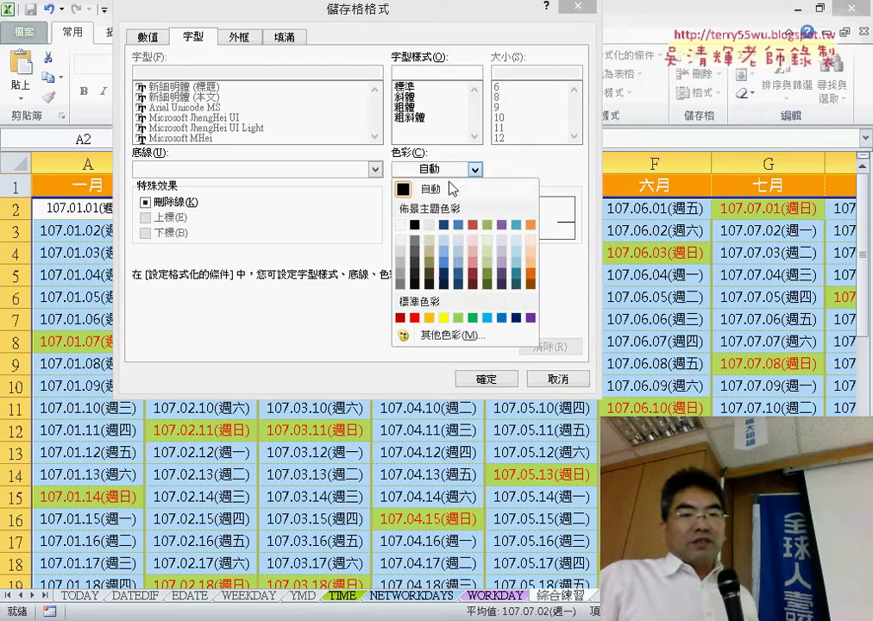
click(489, 285)
click(286, 38)
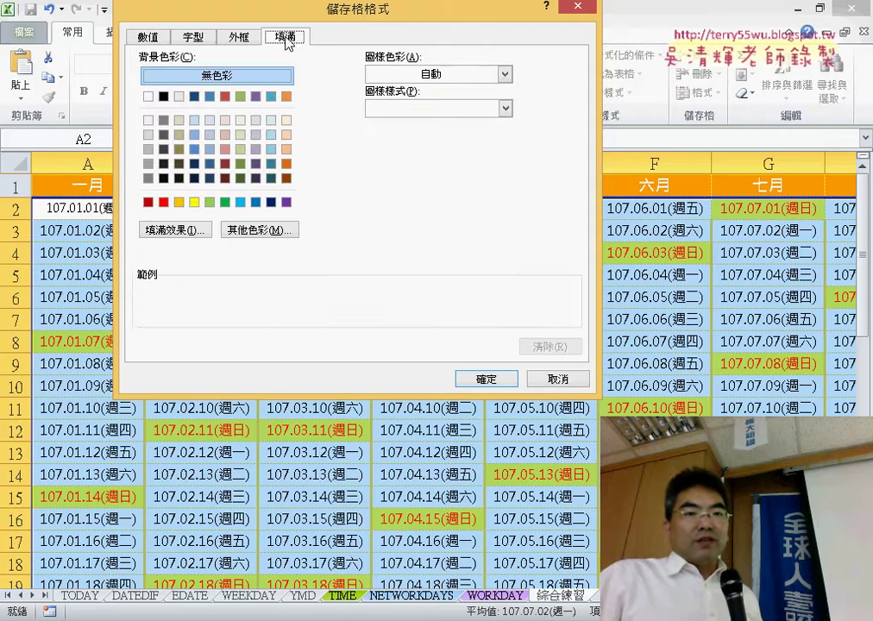
click(241, 121)
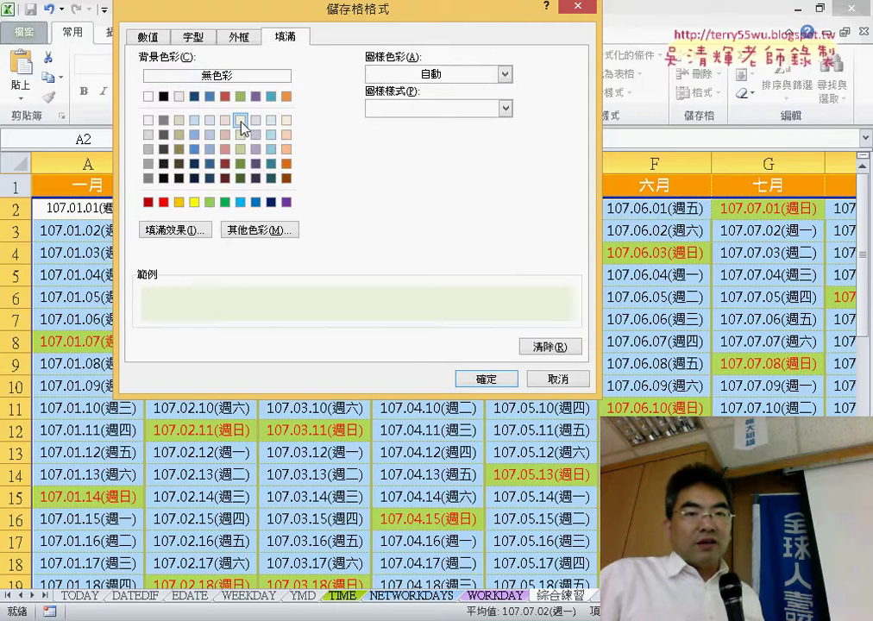
click(484, 379)
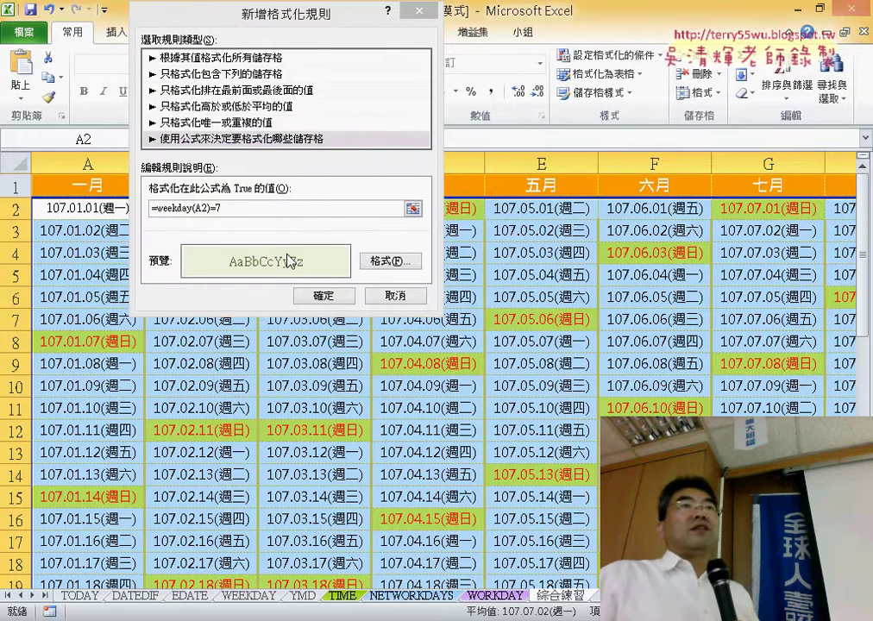
click(324, 296)
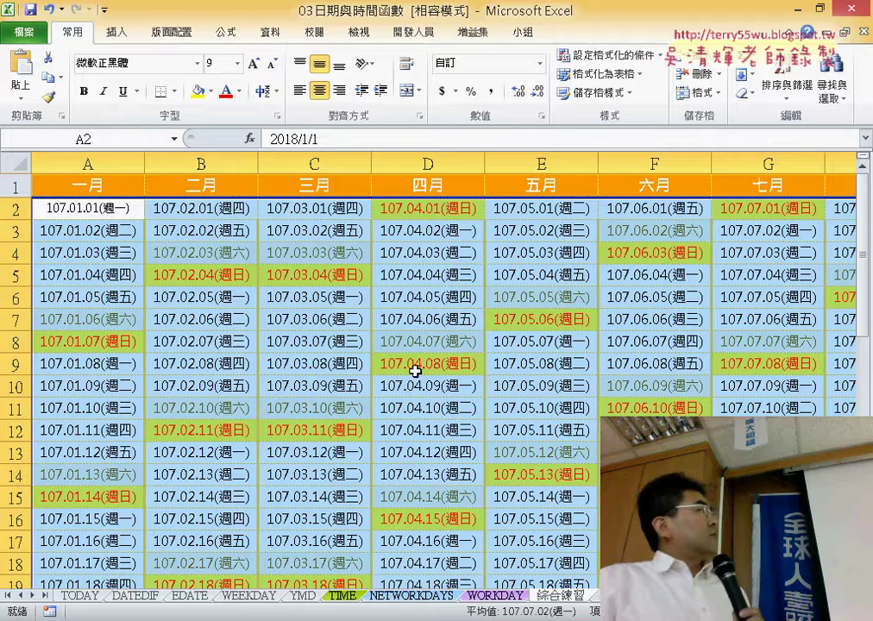
click(380, 298)
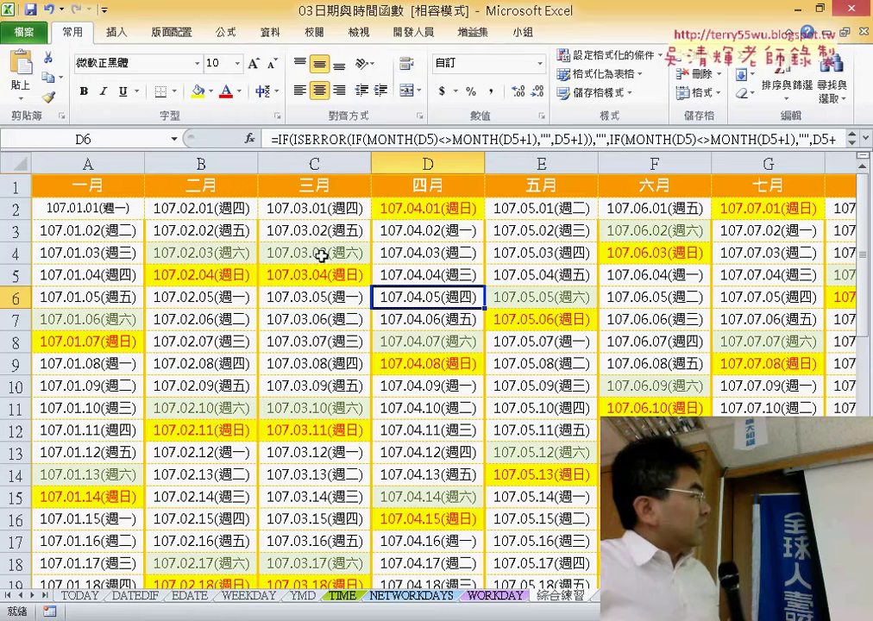
drag(321, 252, 319, 272)
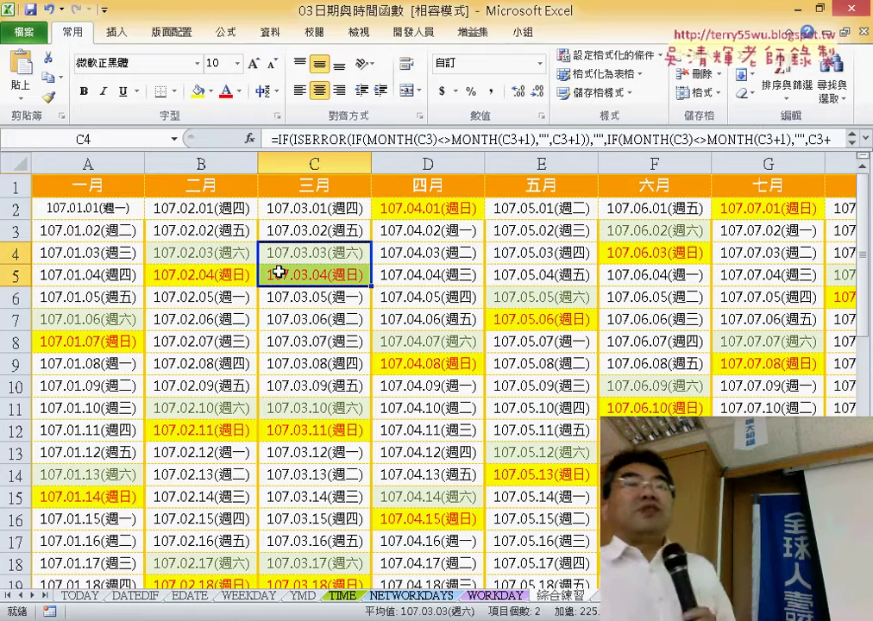
click(445, 253)
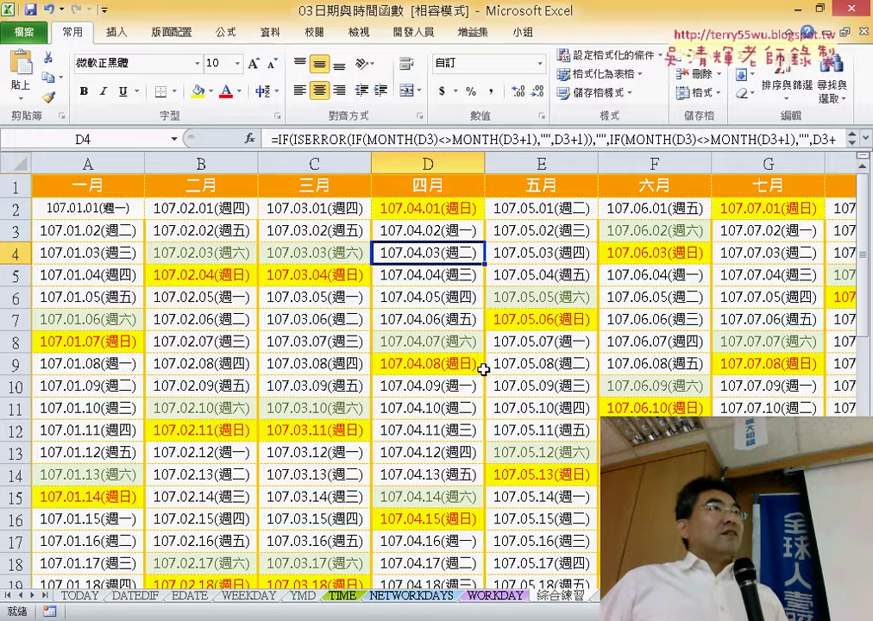
click(15, 231)
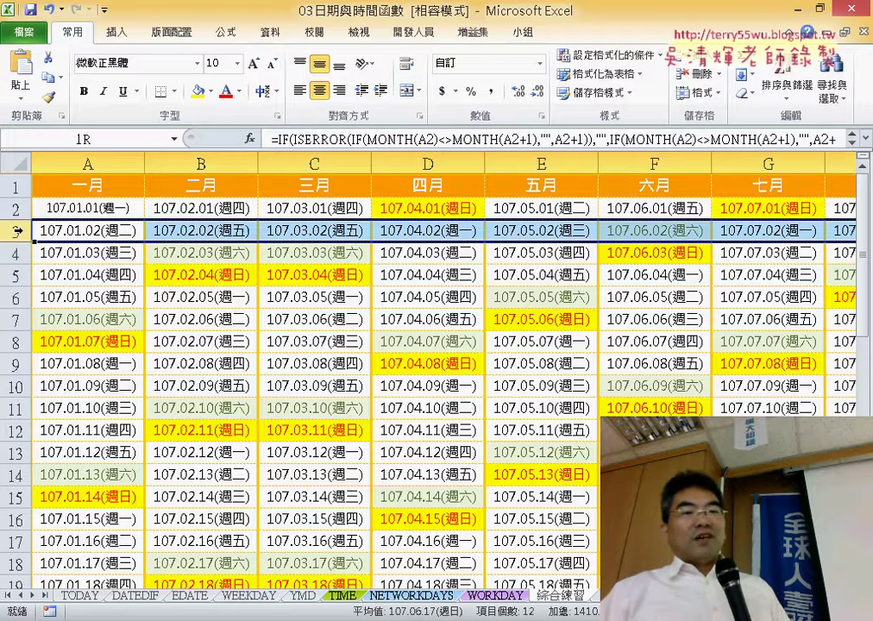
right_click(76, 225)
click(127, 343)
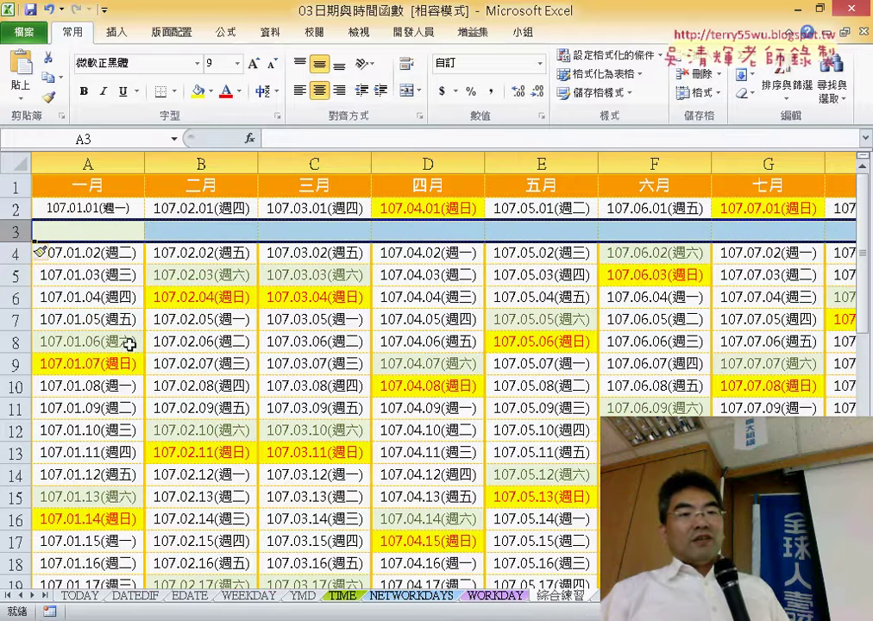
click(17, 275)
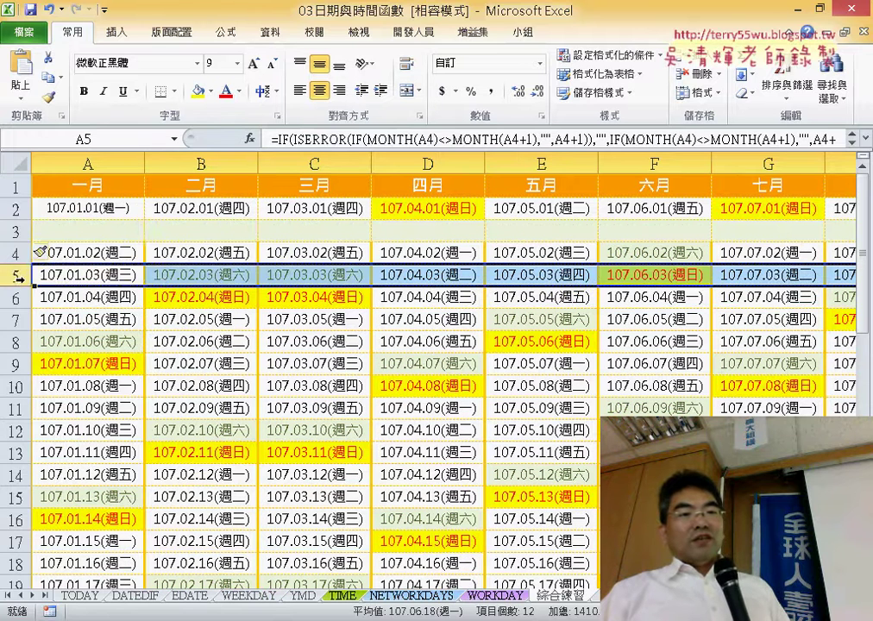
right_click(43, 274)
click(102, 399)
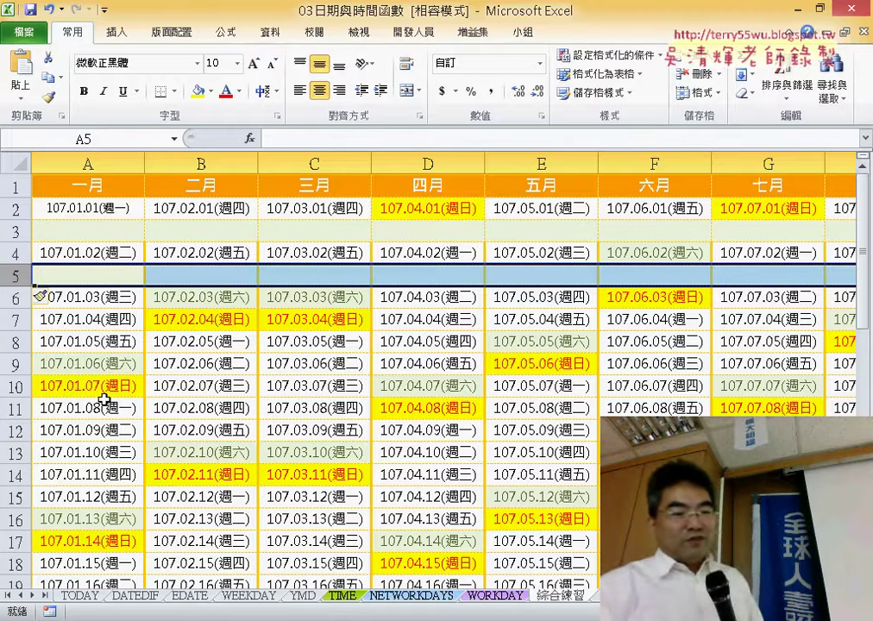
key(ctrl+z)
key(ctrl+z)
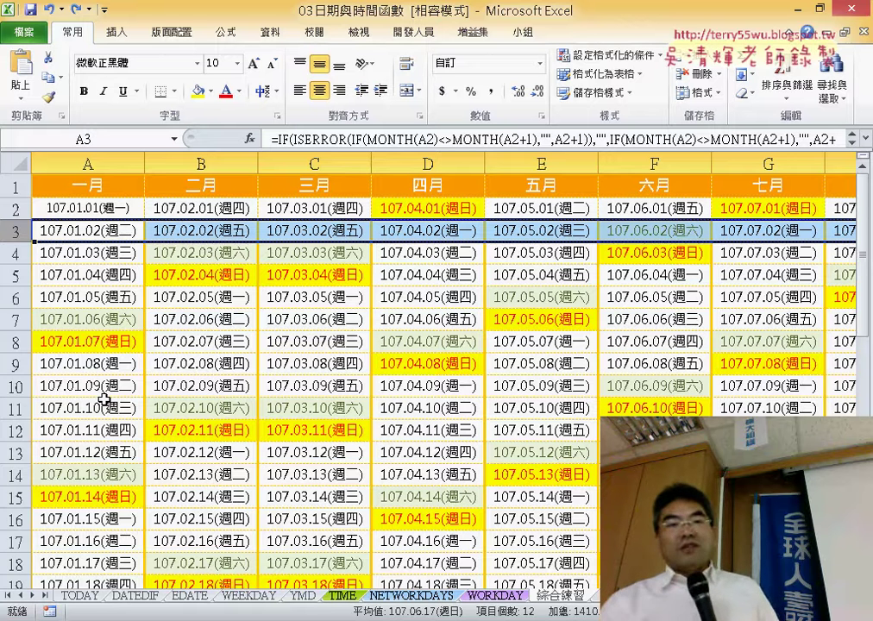
- Insert a blank column A before the January dates
click(86, 161)
right_click(89, 164)
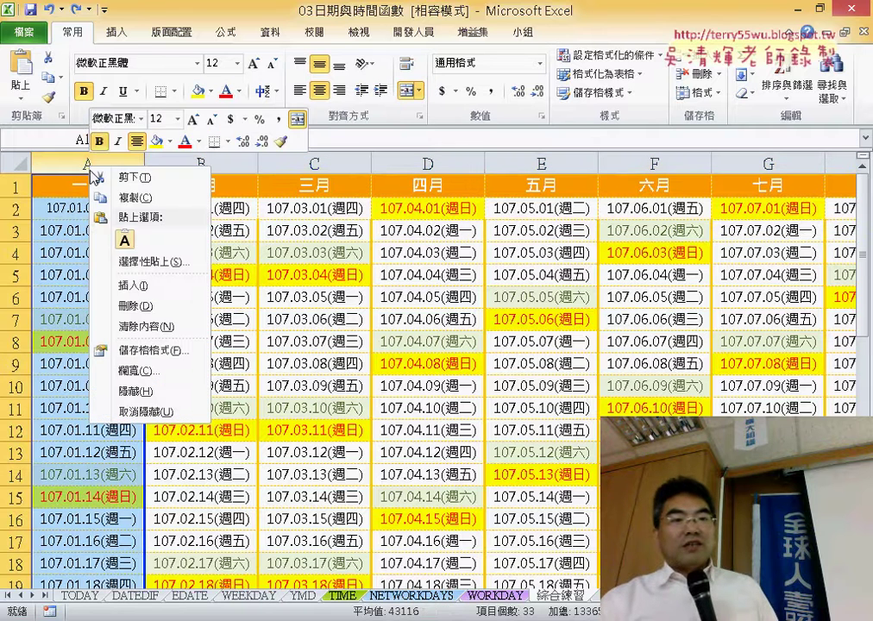
click(128, 285)
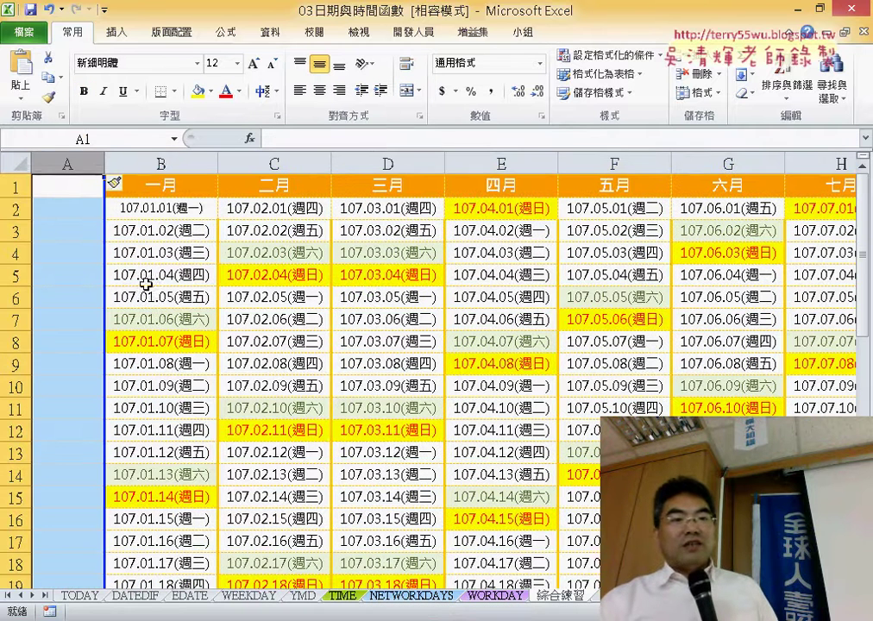
- Add the header NUM in A1 and number rows 2–32 from 1 to 31
click(88, 184)
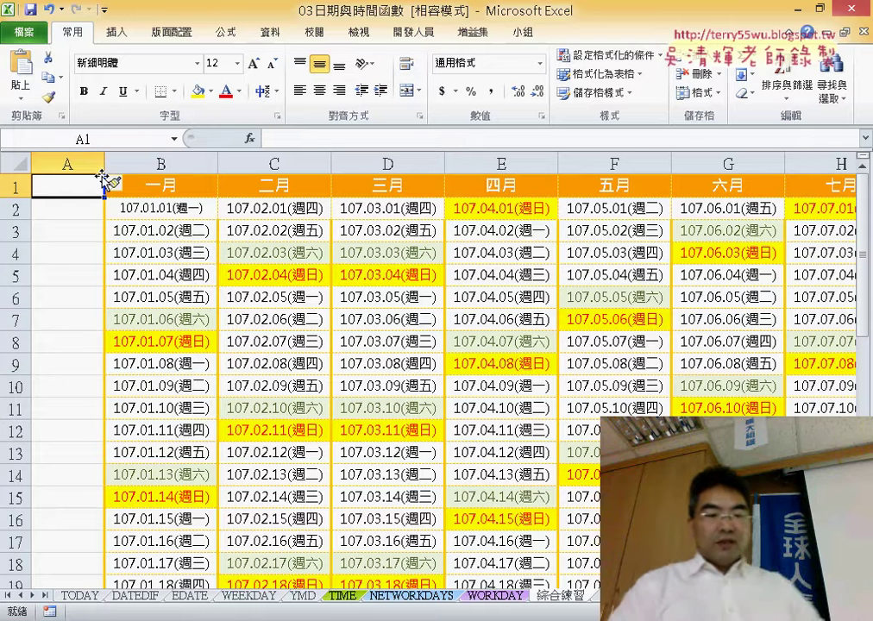
text(NUM)
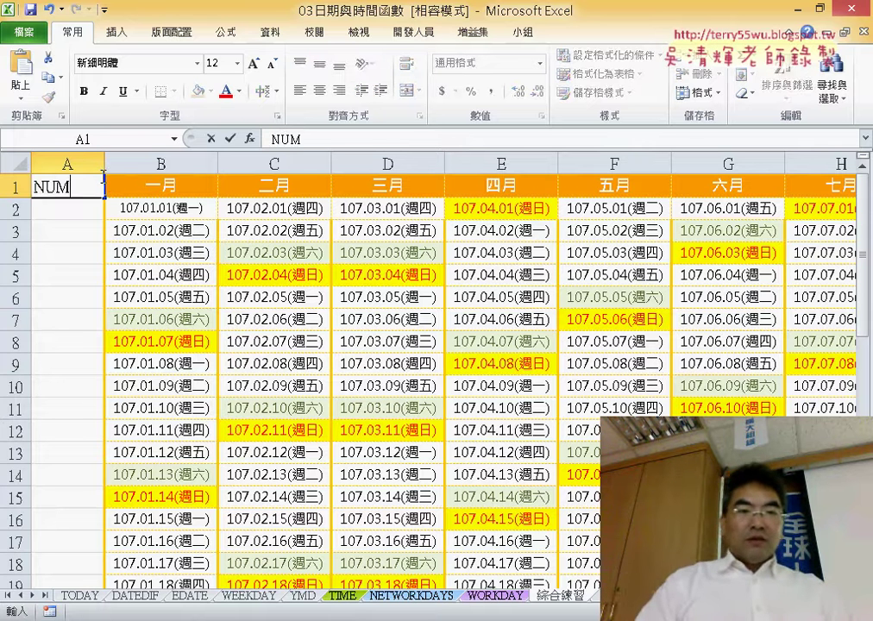
key(Return)
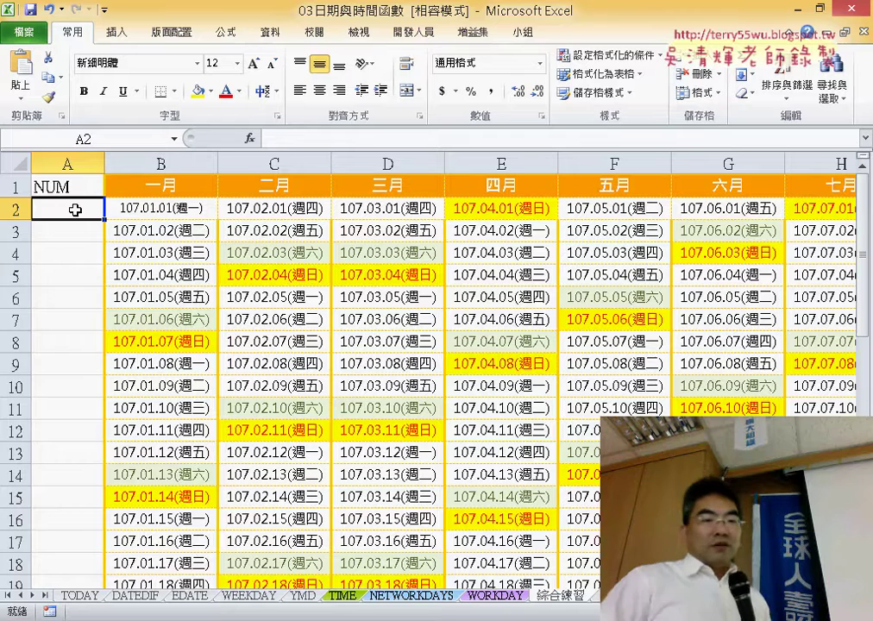
text(1)
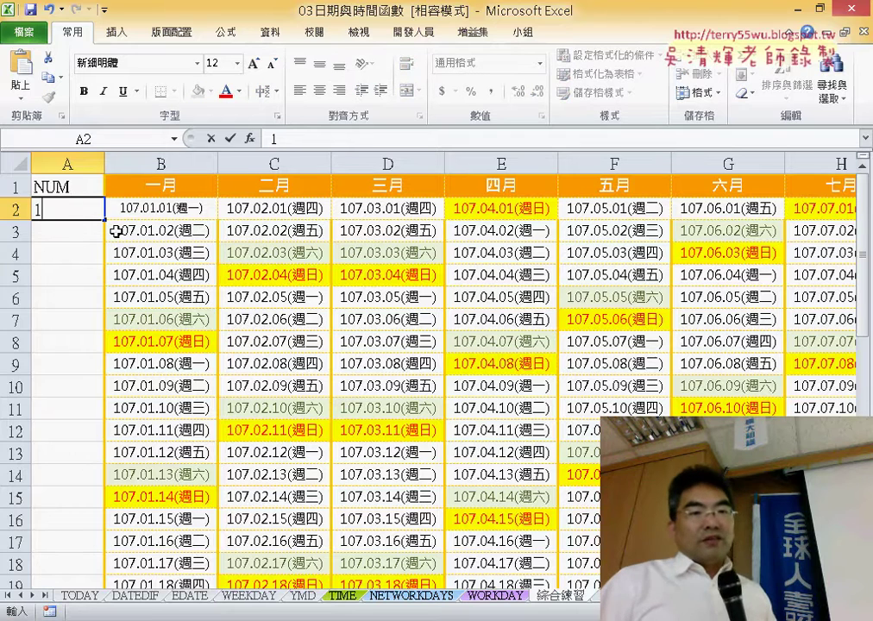
mouse_move(104, 224)
mouse_down()
mouse_move(76, 607)
mouse_move(107, 523)
mouse_move(105, 552)
mouse_up()
- Delete the problem-description rows 34–45 below the calendar
scroll(83, 564, down, 2)
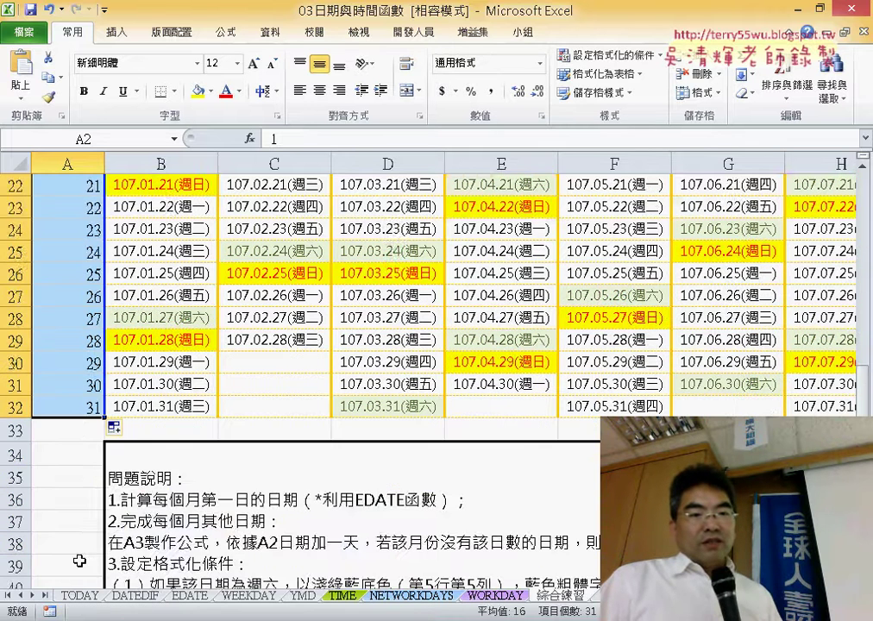
drag(25, 460, 19, 547)
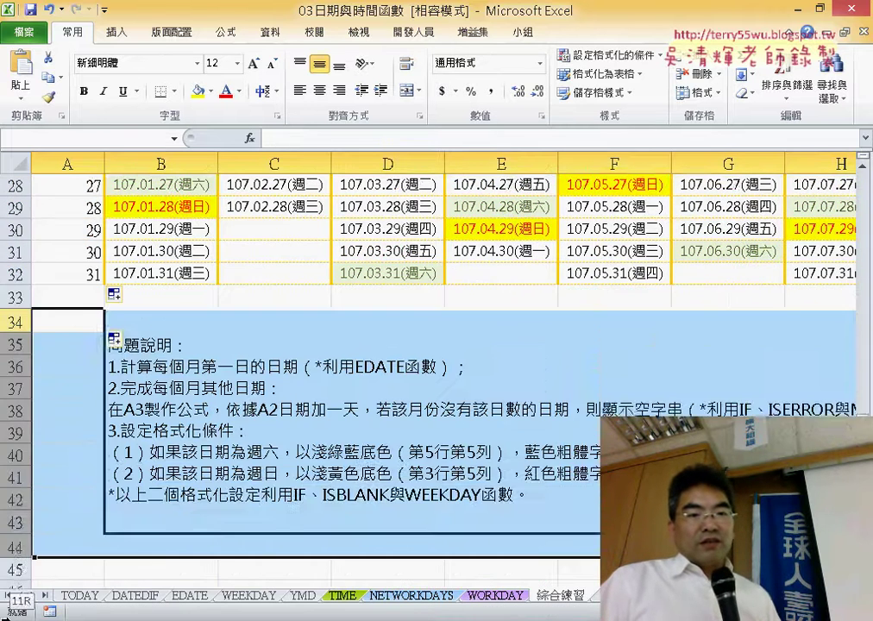
right_click(239, 434)
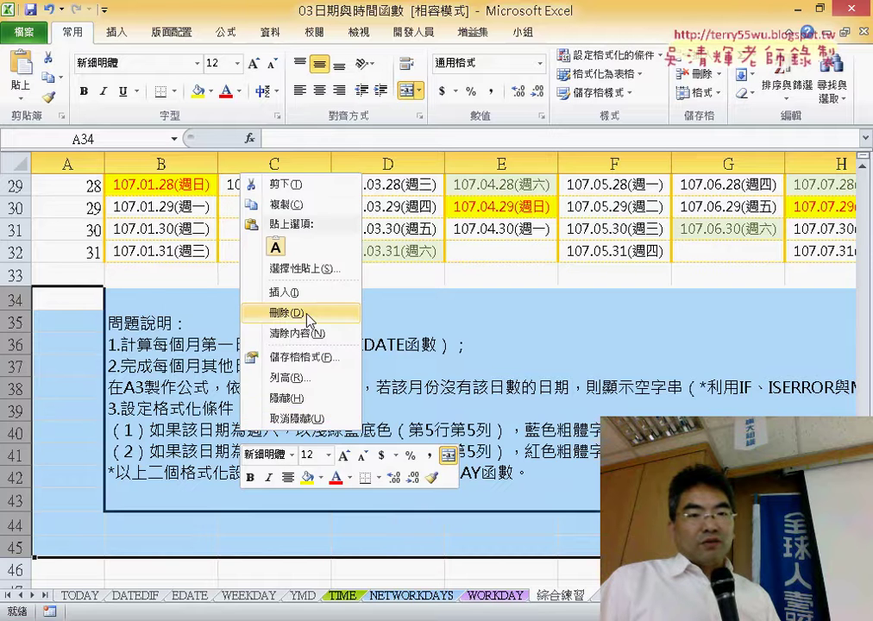
click(294, 312)
- Fill column A from A33 to A63 with the series 1 to 31
click(85, 270)
text(1)
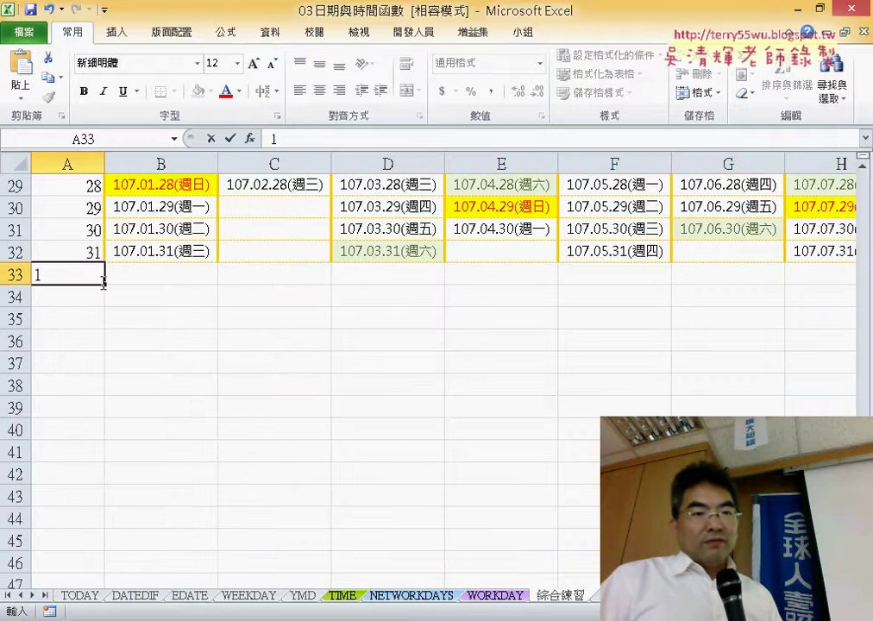
drag(102, 283, 114, 544)
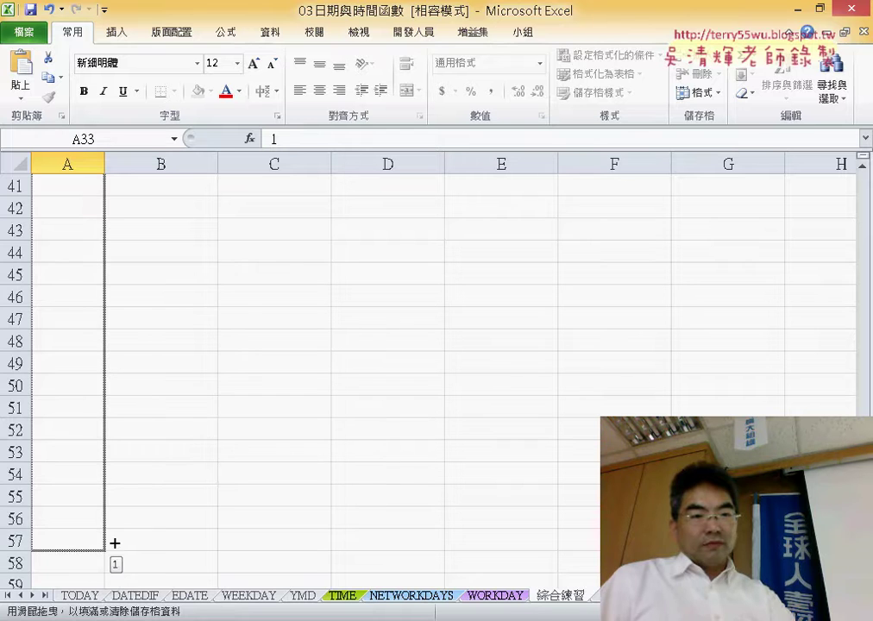
mouse_move(115, 543)
mouse_down()
mouse_move(117, 565)
mouse_move(115, 544)
mouse_up()
scroll(177, 517, up, 9)
- Select and copy the whole date grid B2:M32 across all twelve months
scroll(177, 514, up, 6)
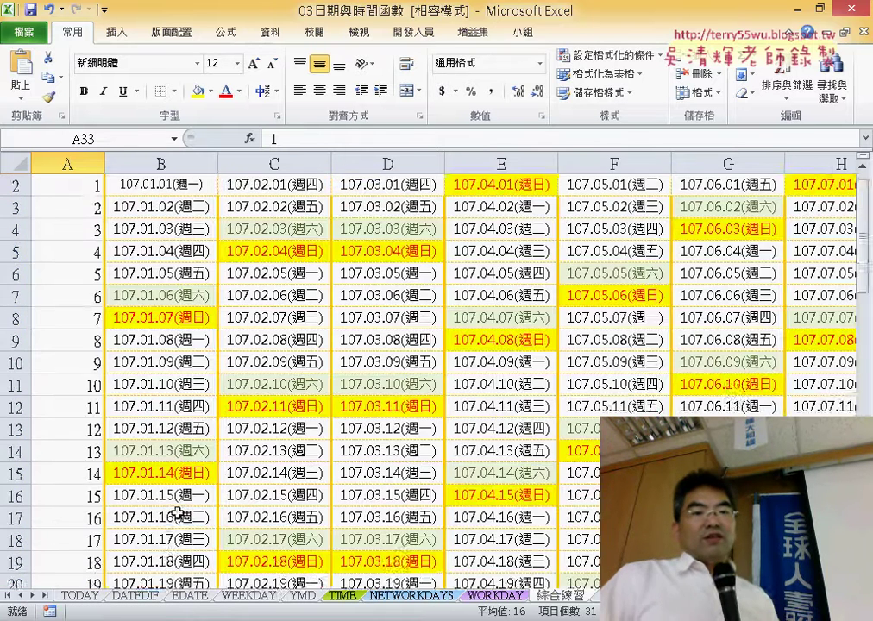
scroll(177, 515, up, 1)
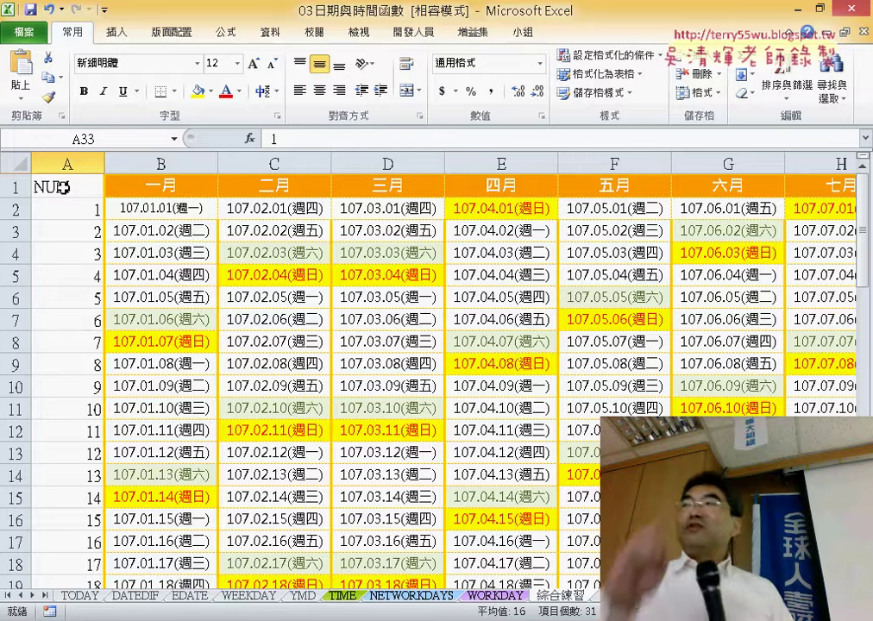
click(187, 210)
click(181, 231)
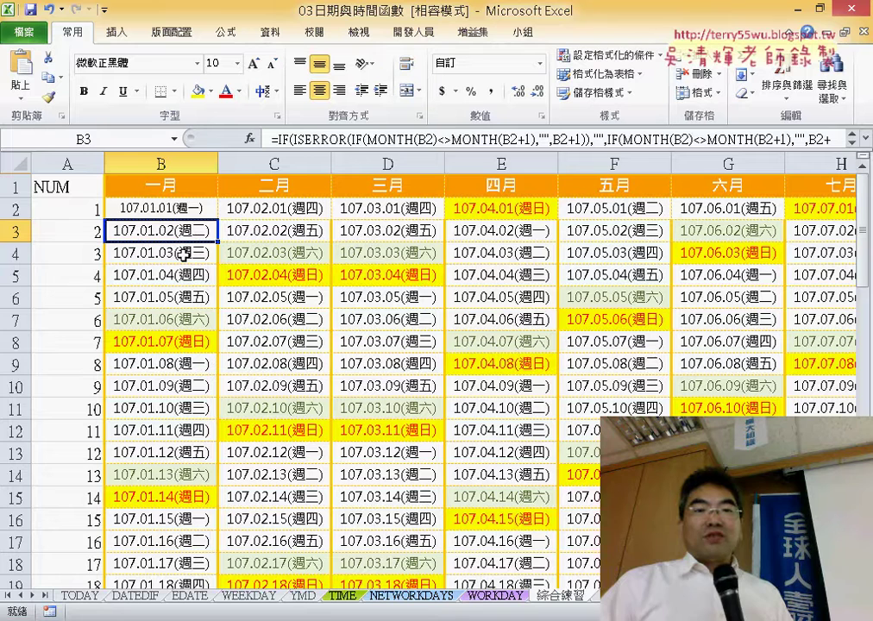
click(184, 254)
click(186, 210)
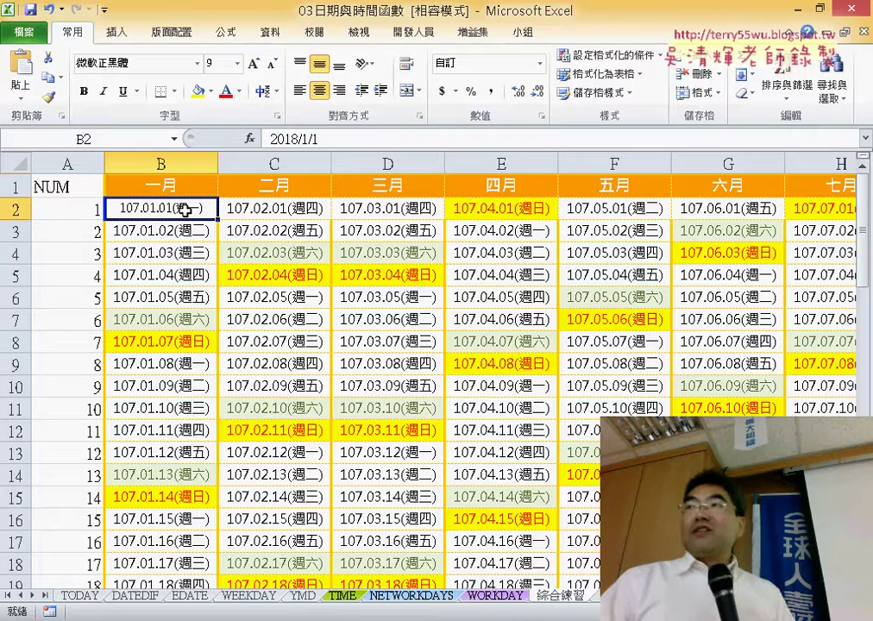
key(ctrl+shift+Right)
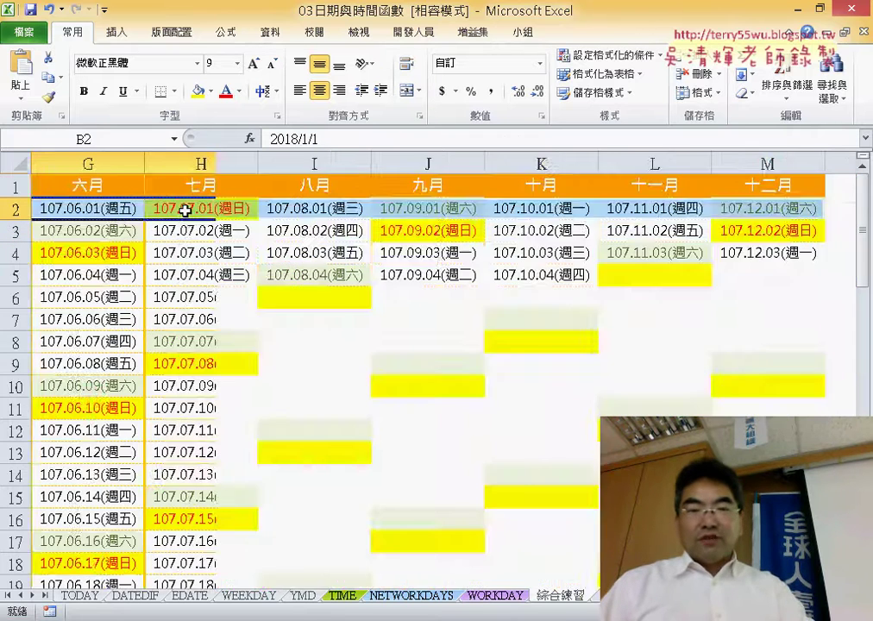
key(ctrl+shift+Down)
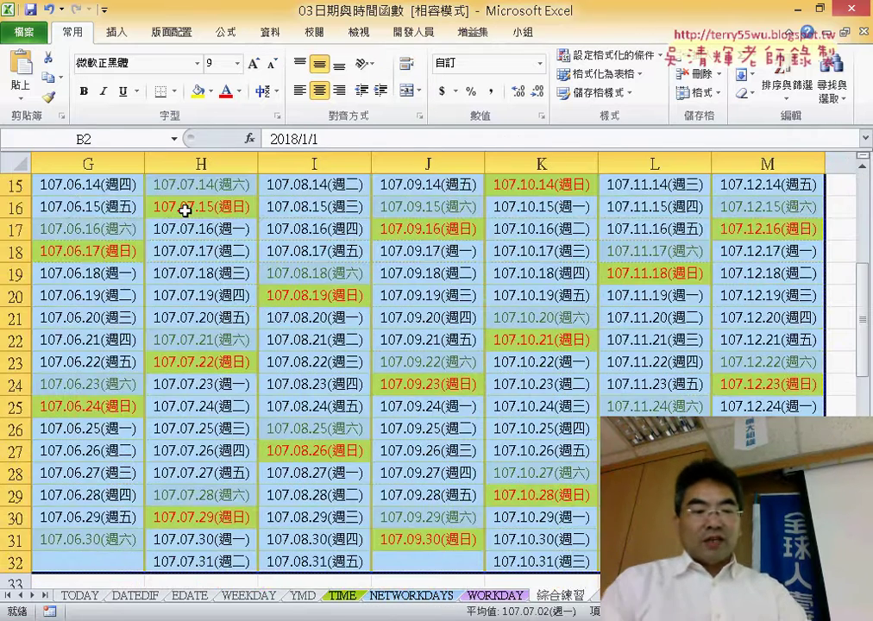
key(ctrl+c)
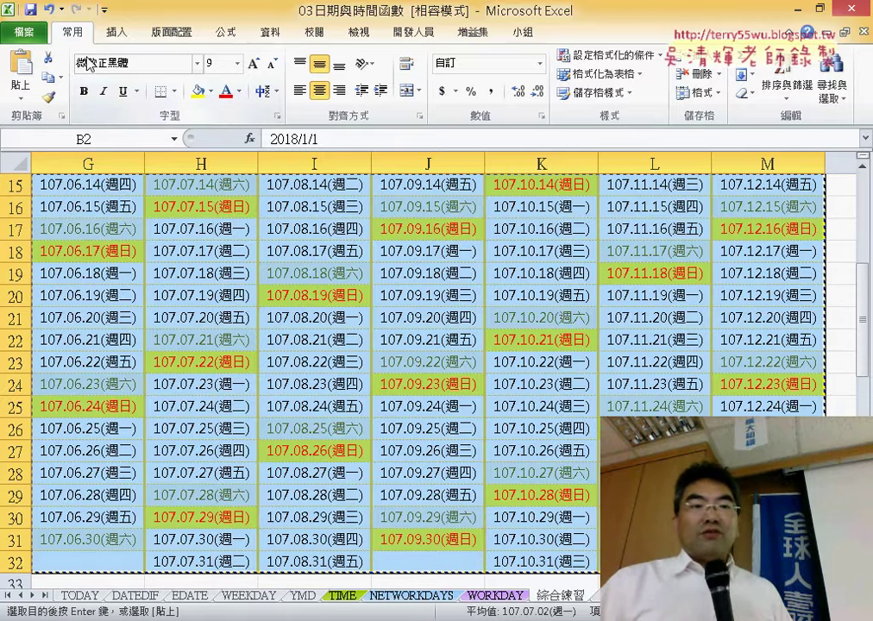
- Paste Special the copied grid as values only, so B3 holds a plain date
click(21, 86)
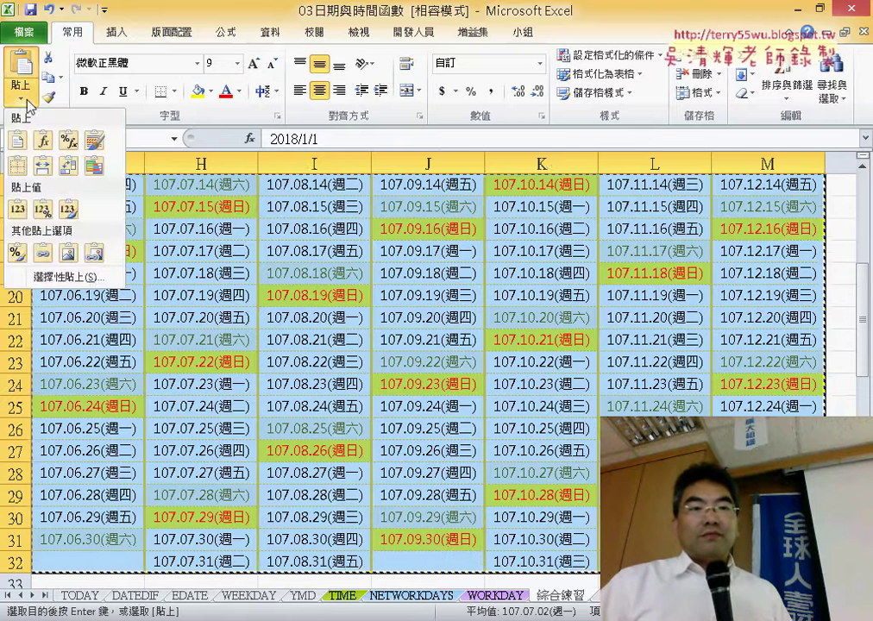
click(64, 277)
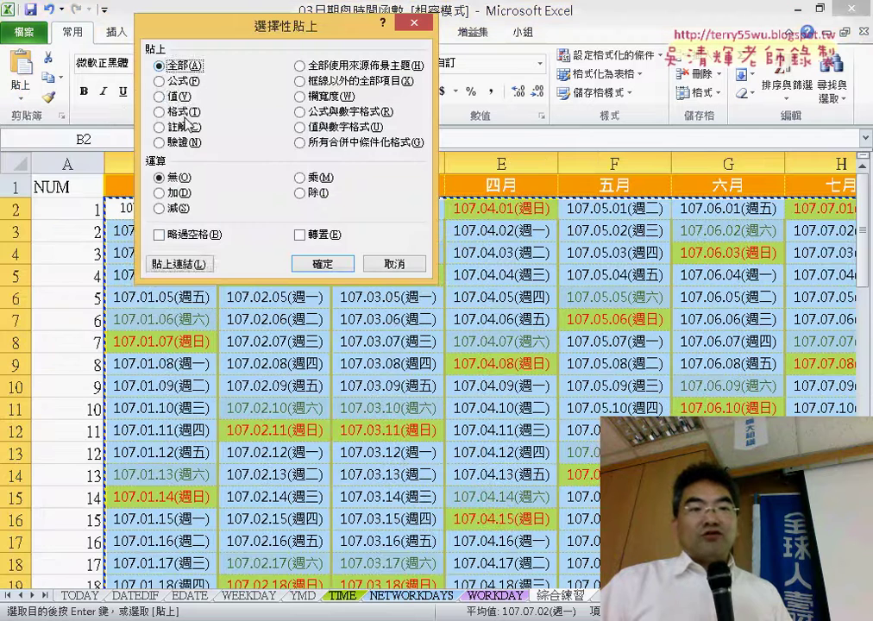
click(161, 97)
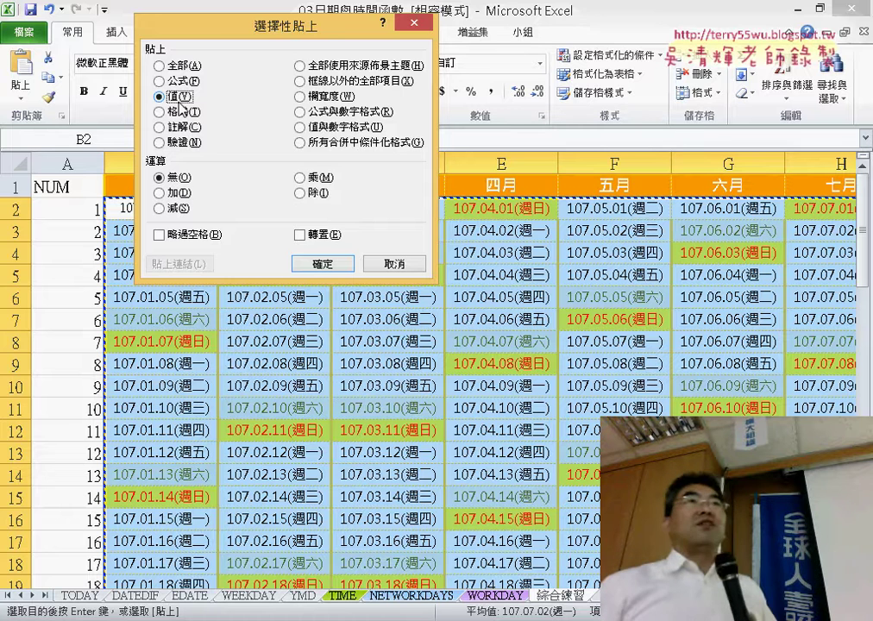
click(341, 265)
click(183, 232)
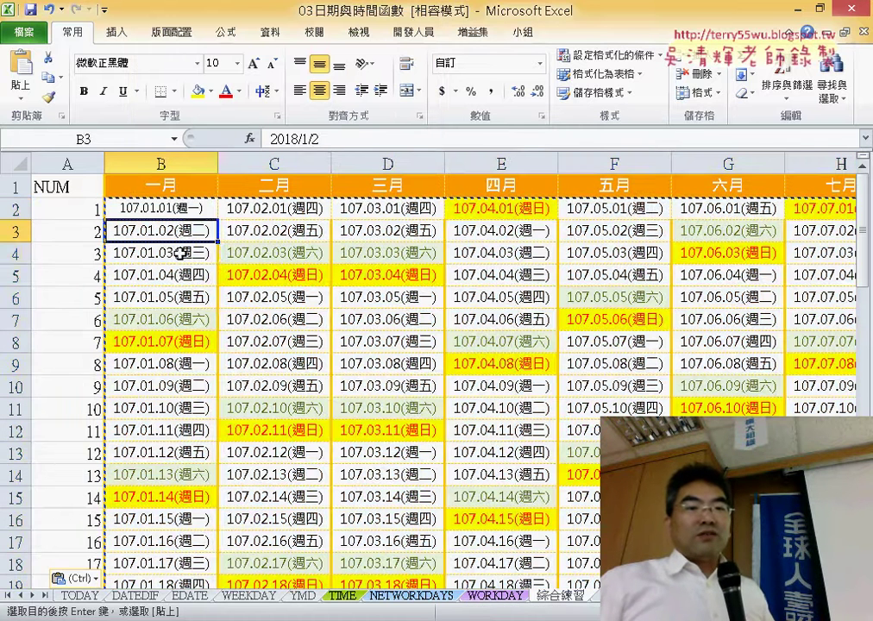
click(184, 253)
- Sort the calendar by the NUM column, smallest to largest
click(186, 275)
click(200, 211)
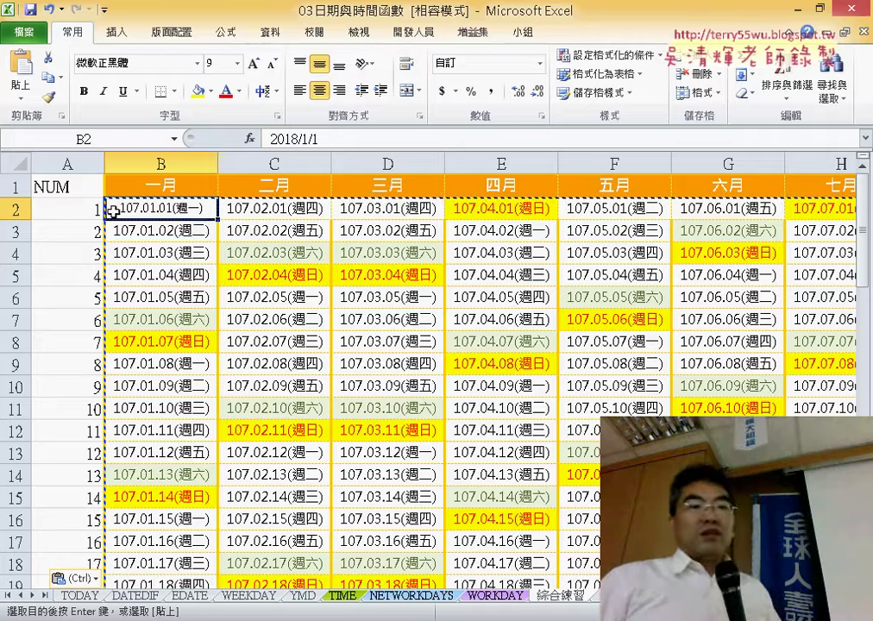
click(66, 184)
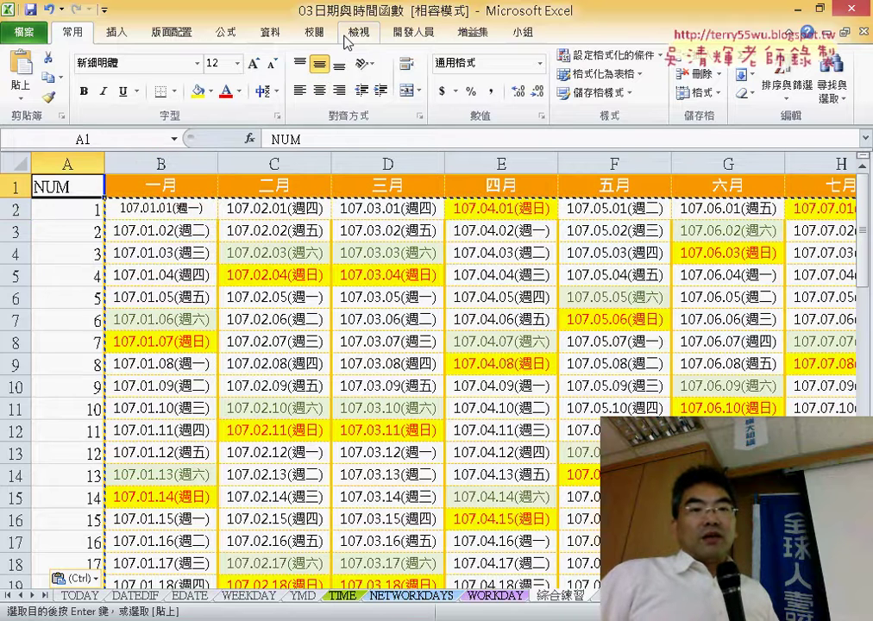
click(268, 40)
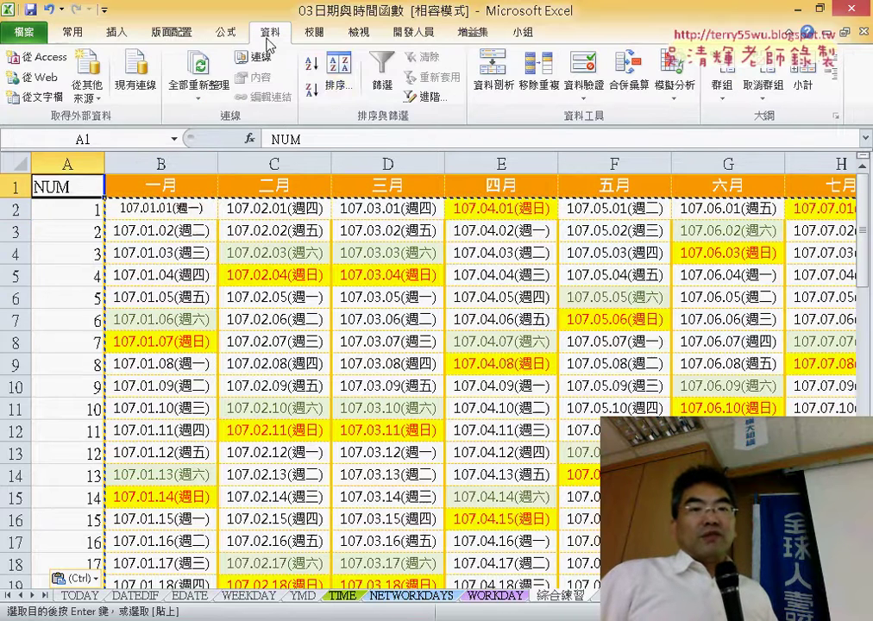
click(335, 76)
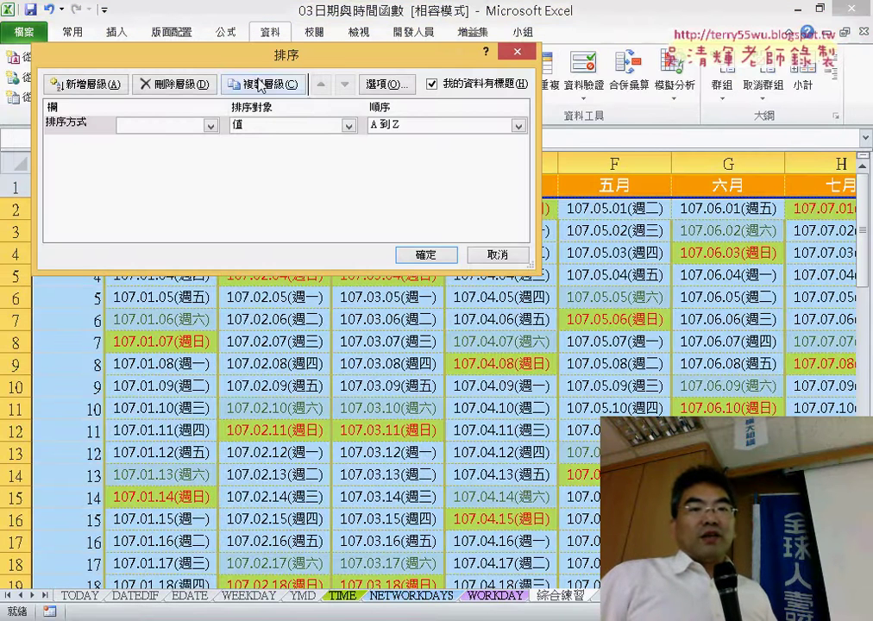
drag(265, 62, 466, 141)
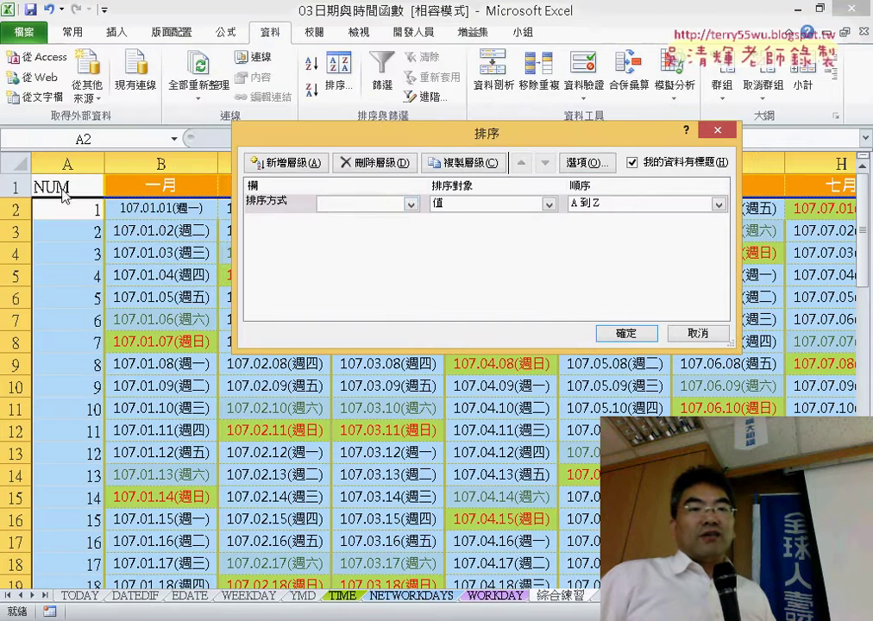
click(346, 207)
click(347, 221)
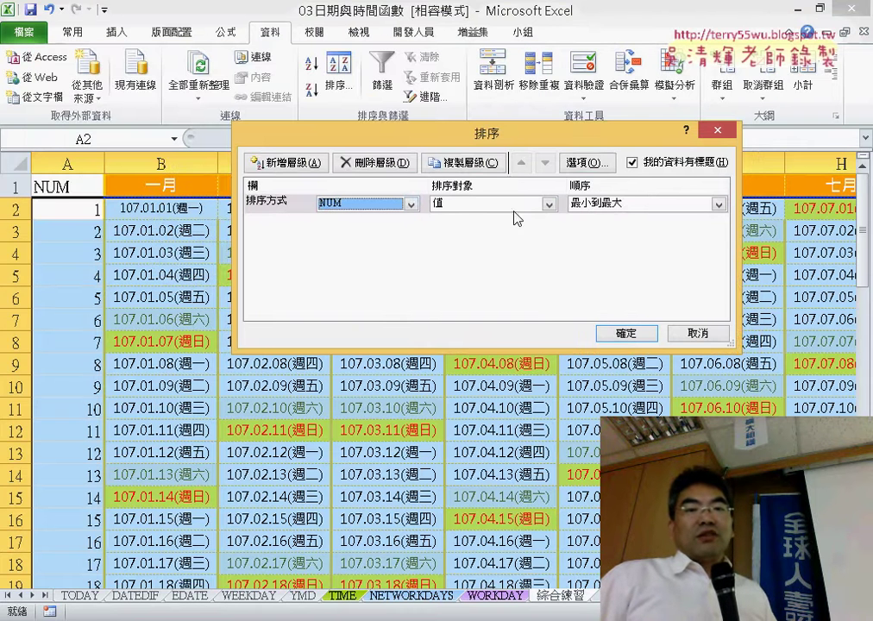
click(633, 335)
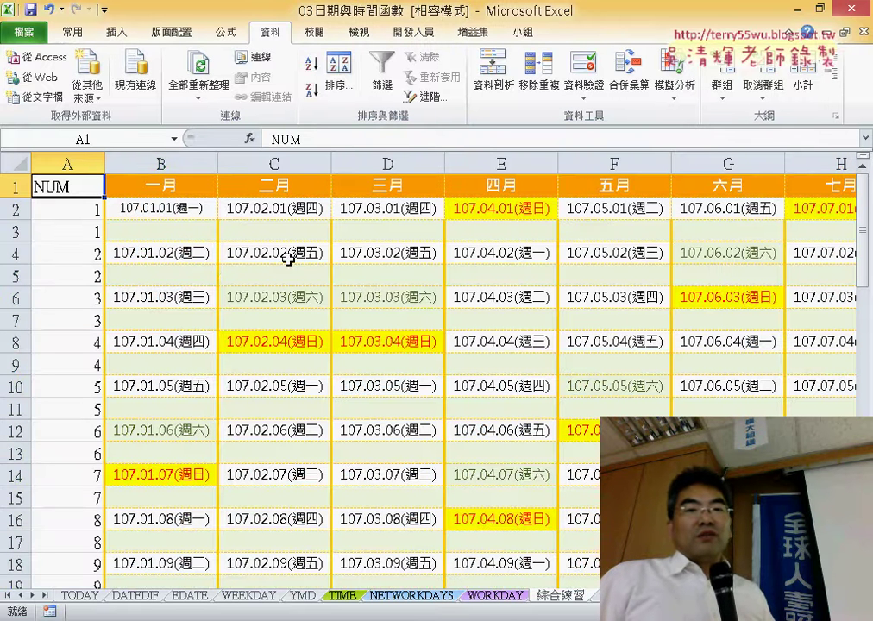
click(52, 163)
right_click(63, 275)
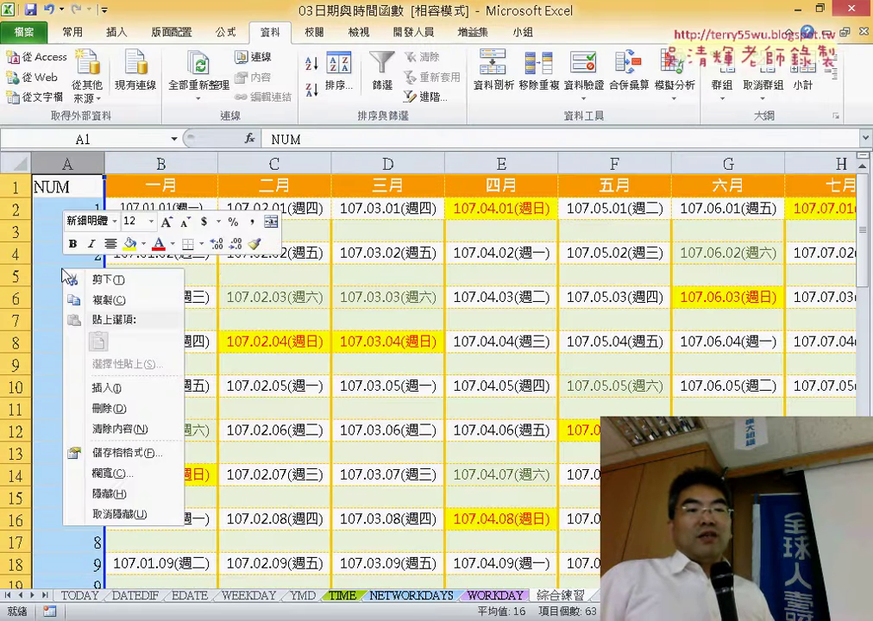
click(110, 409)
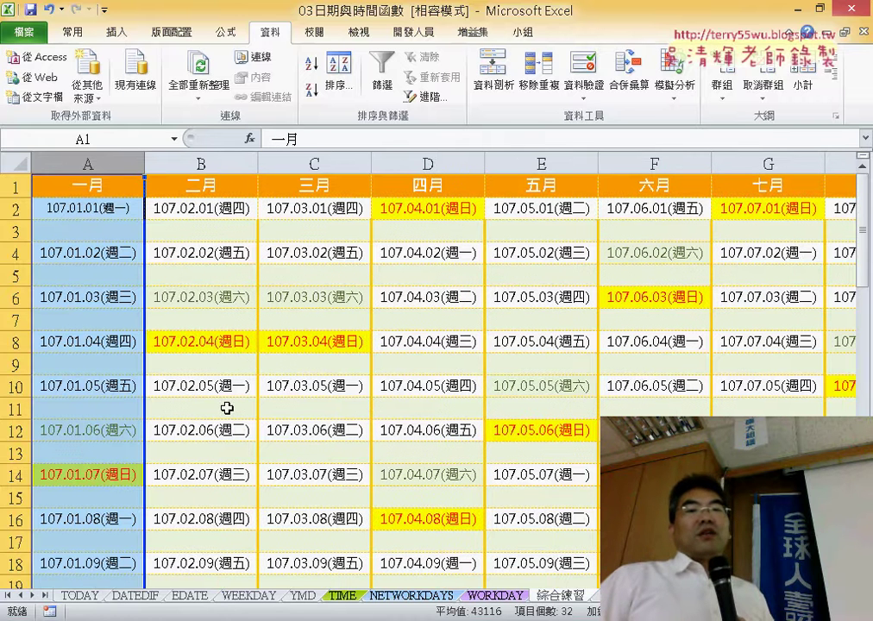
click(120, 207)
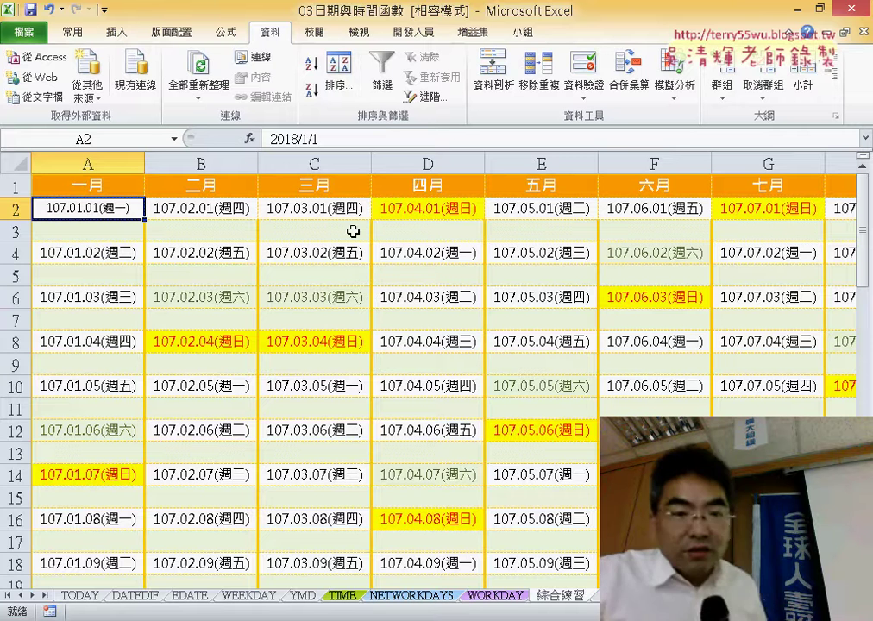
scroll(357, 301, down, 1)
scroll(358, 301, up, 1)
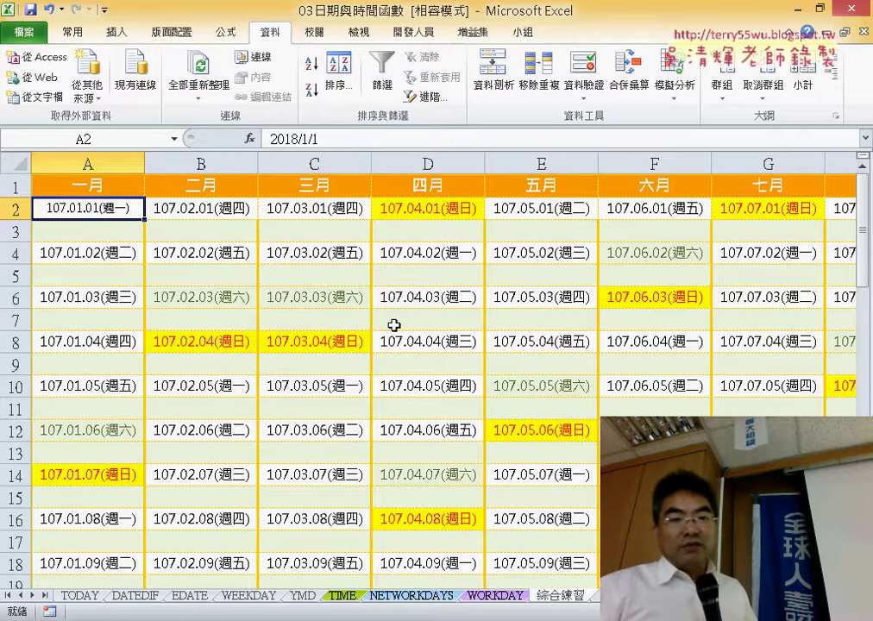
click(334, 324)
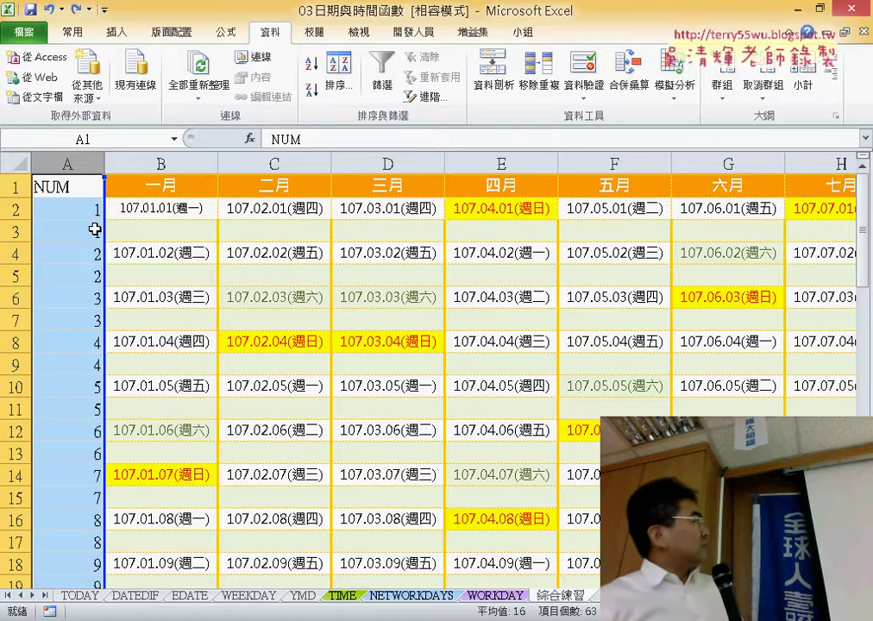
- Delete the NUM helper column so January's dates sit in column A
scroll(67, 218, down, 2)
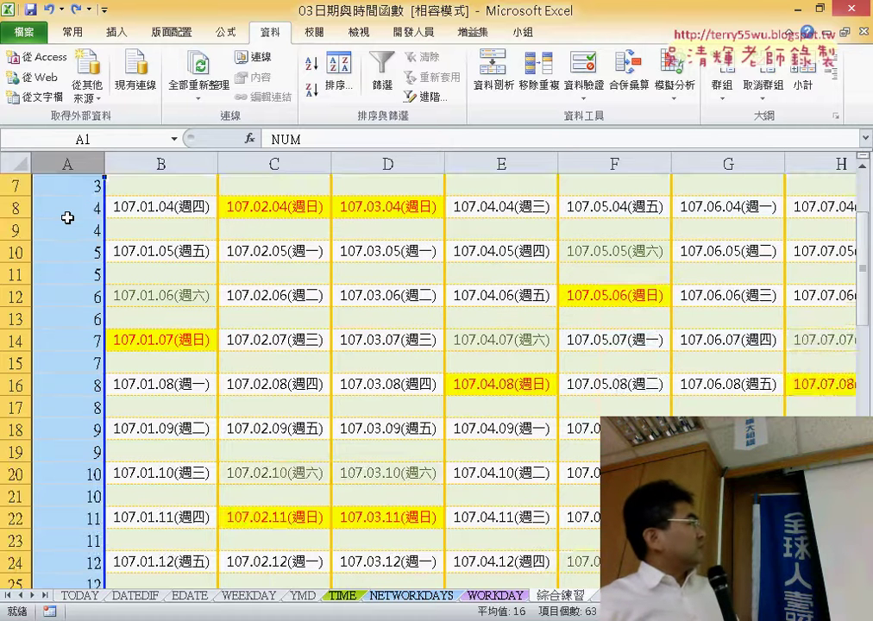
scroll(67, 217, up, 2)
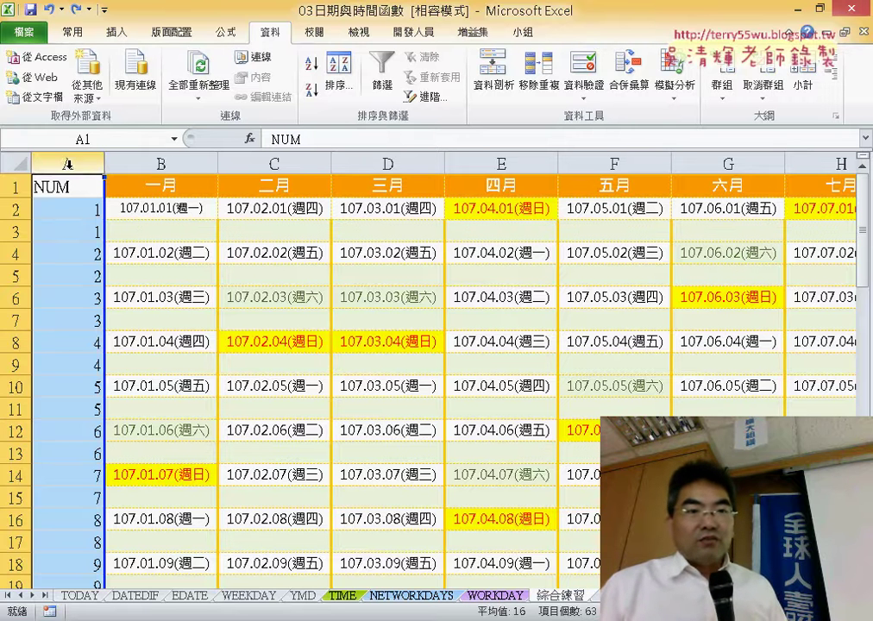
right_click(78, 258)
click(126, 398)
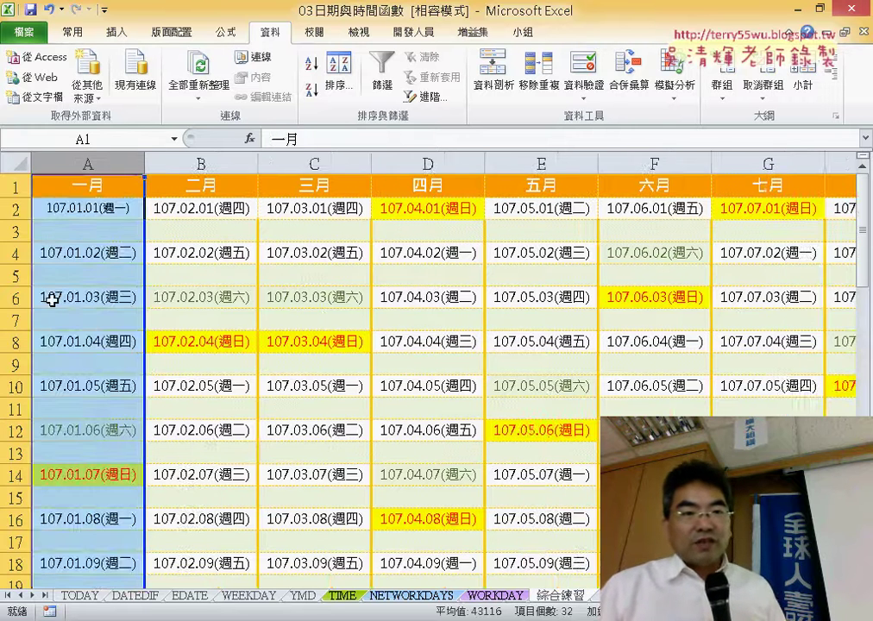